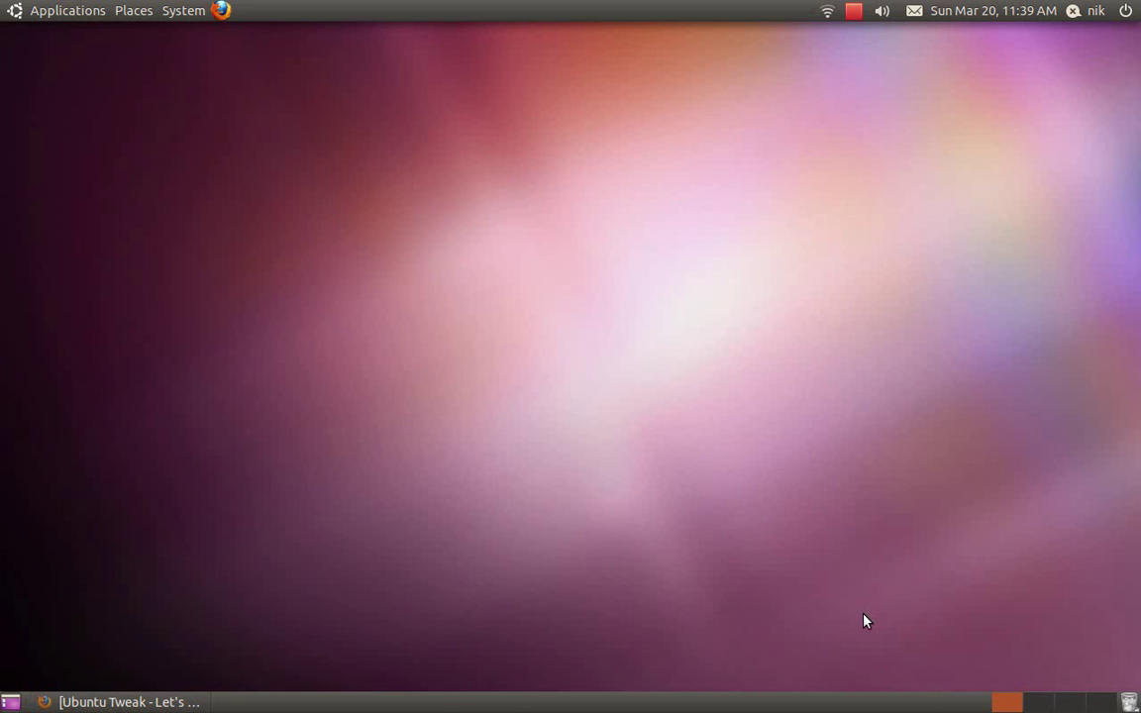
- Switch to workspace 2, then return to workspace 1
{"action": "left_click", "coordinate": [1040, 702]}
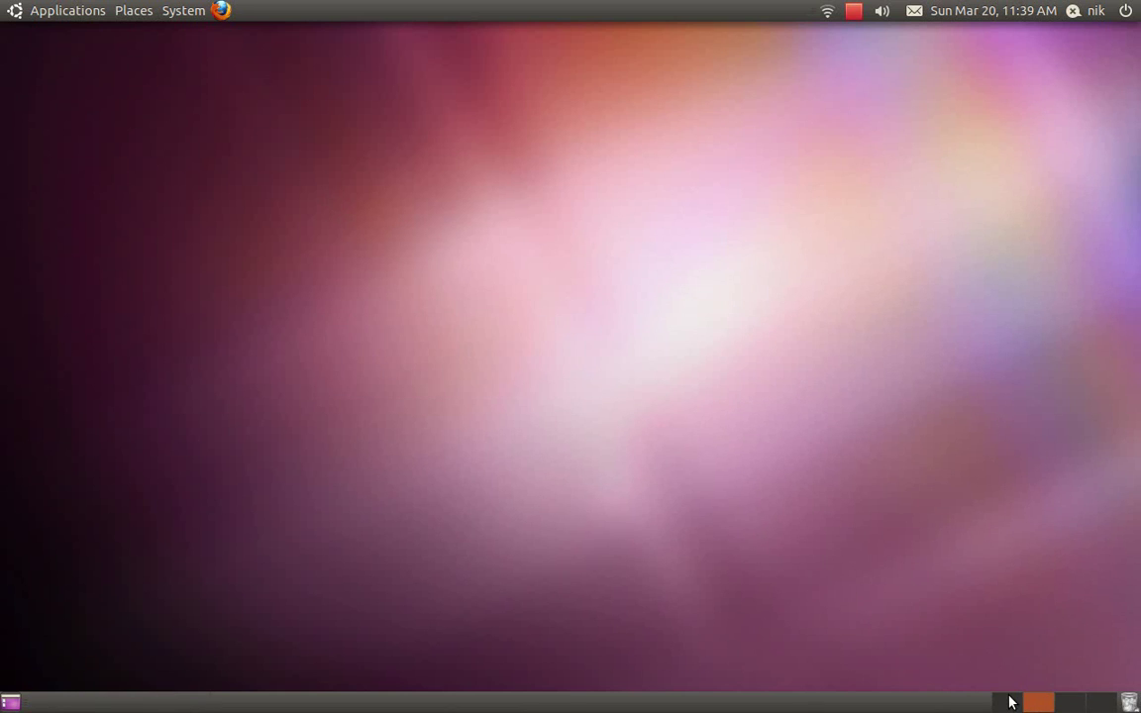
{"action": "key", "text": "ctrl+alt+Left"}
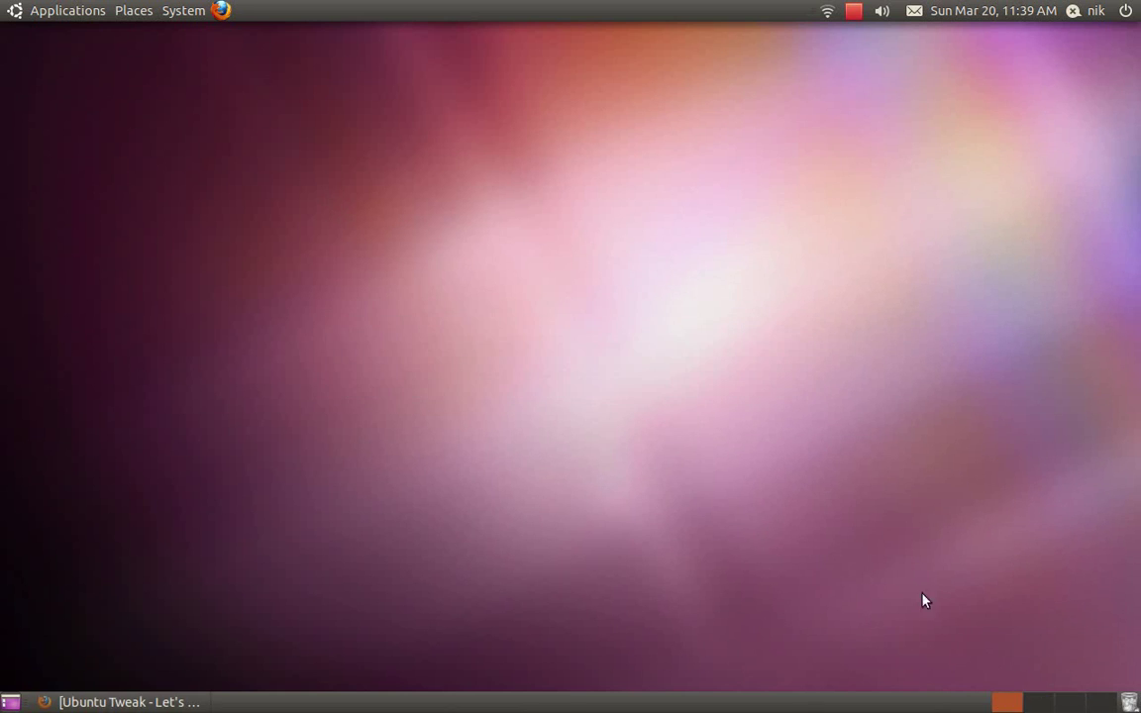
{"action": "left_click", "coordinate": [109, 10]}
{"action": "mouse_move", "coordinate": [133, 10]}
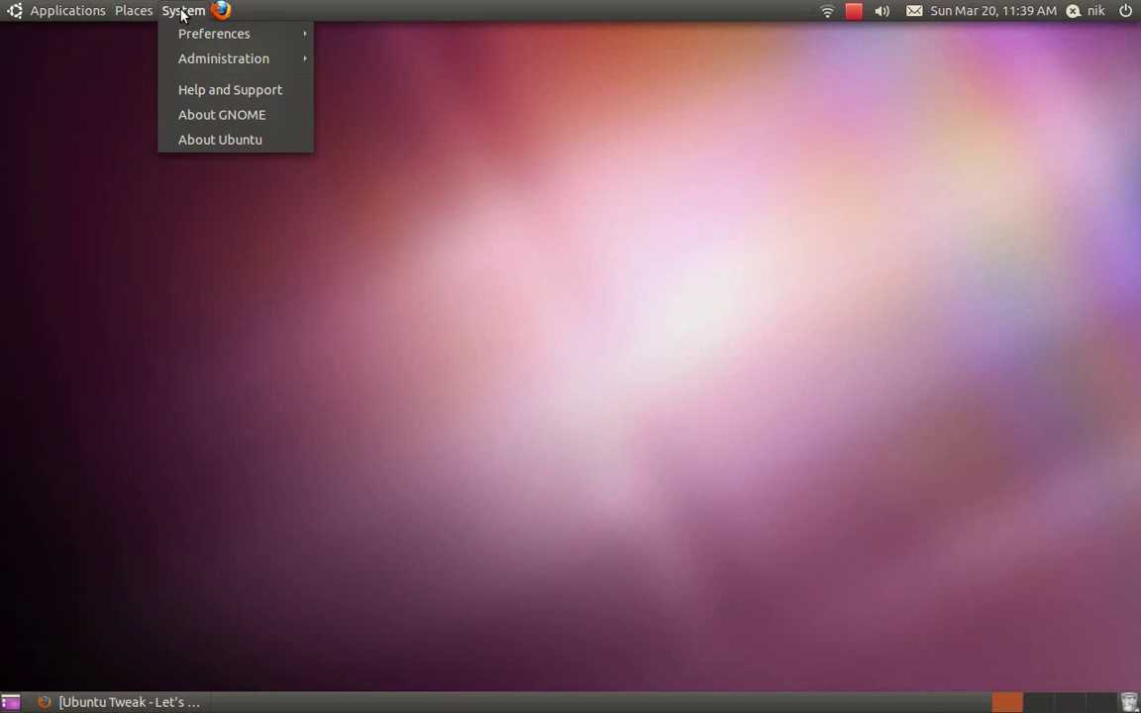
{"action": "mouse_move", "coordinate": [68, 10]}
{"action": "left_click", "coordinate": [354, 619]}
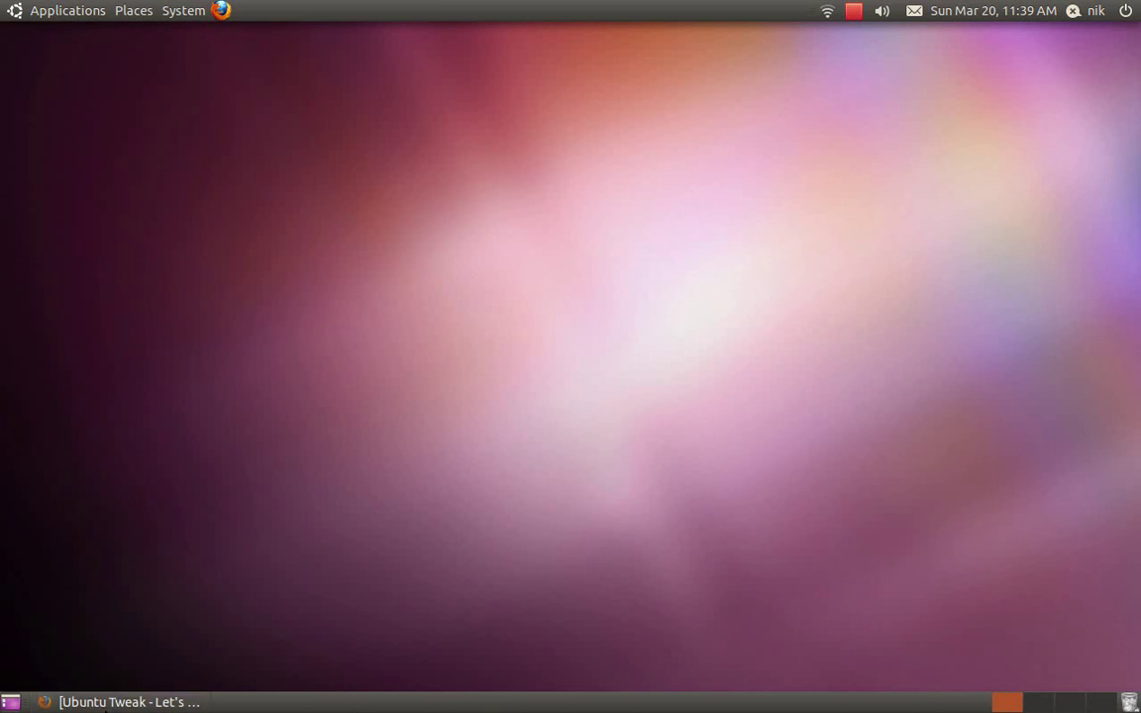
{"action": "left_click", "coordinate": [105, 702]}
{"action": "left_click", "coordinate": [105, 702]}
{"action": "left_click", "coordinate": [105, 702]}
{"action": "left_click", "coordinate": [105, 703]}
{"action": "left_click", "coordinate": [67, 11]}
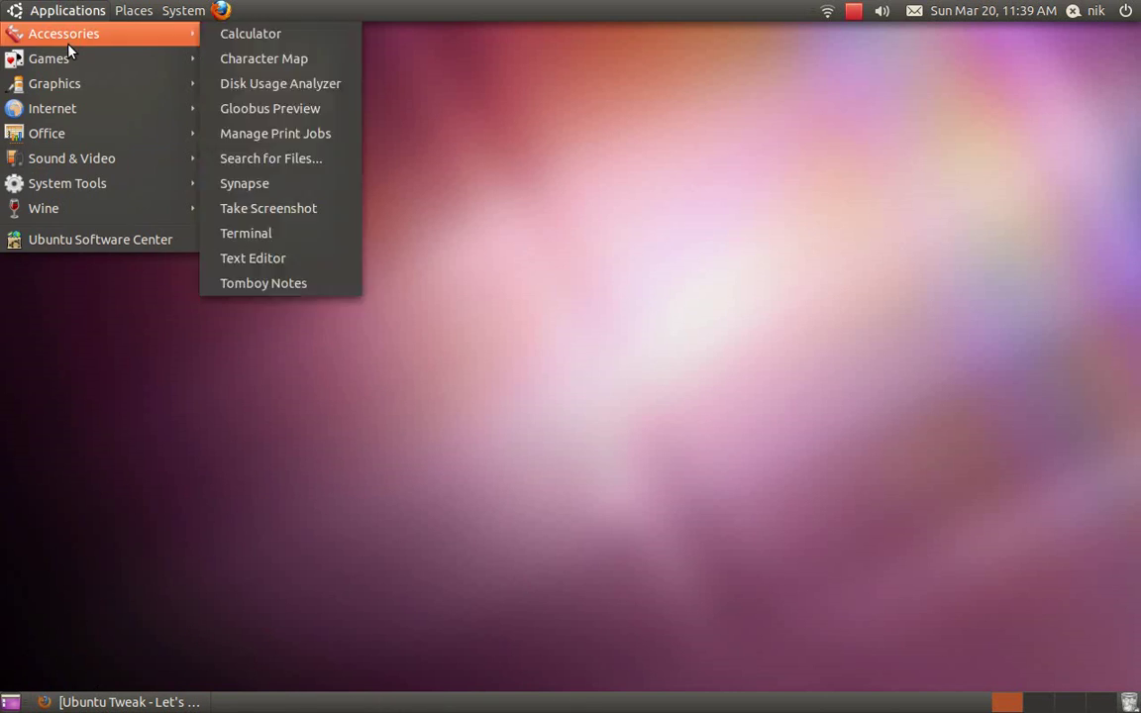
{"action": "mouse_move", "coordinate": [63, 87]}
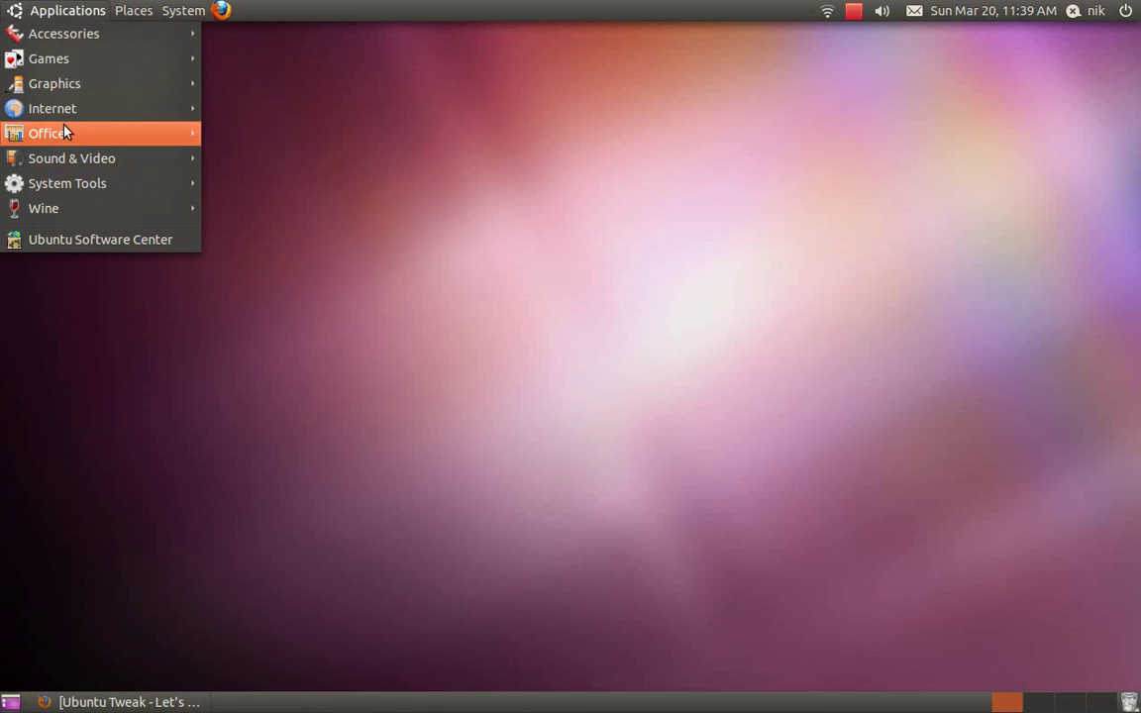
{"action": "left_click", "coordinate": [117, 363]}
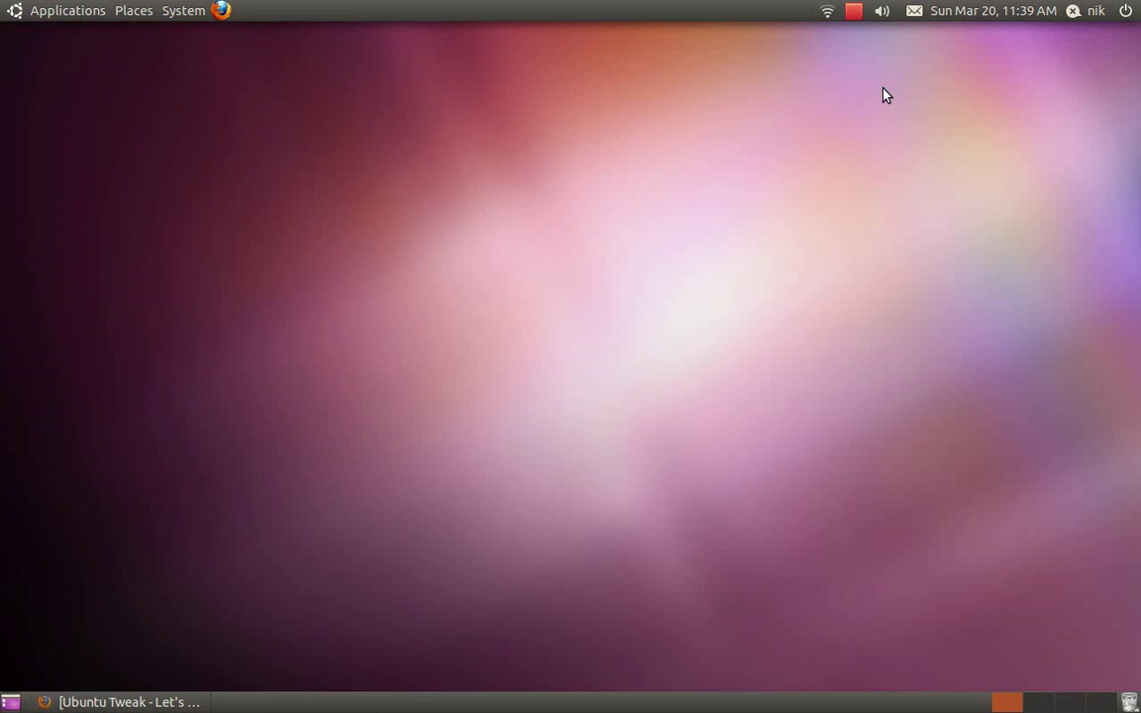
{"action": "left_click", "coordinate": [1030, 10]}
{"action": "left_click", "coordinate": [1032, 9]}
{"action": "left_click", "coordinate": [171, 10]}
{"action": "mouse_move", "coordinate": [133, 10]}
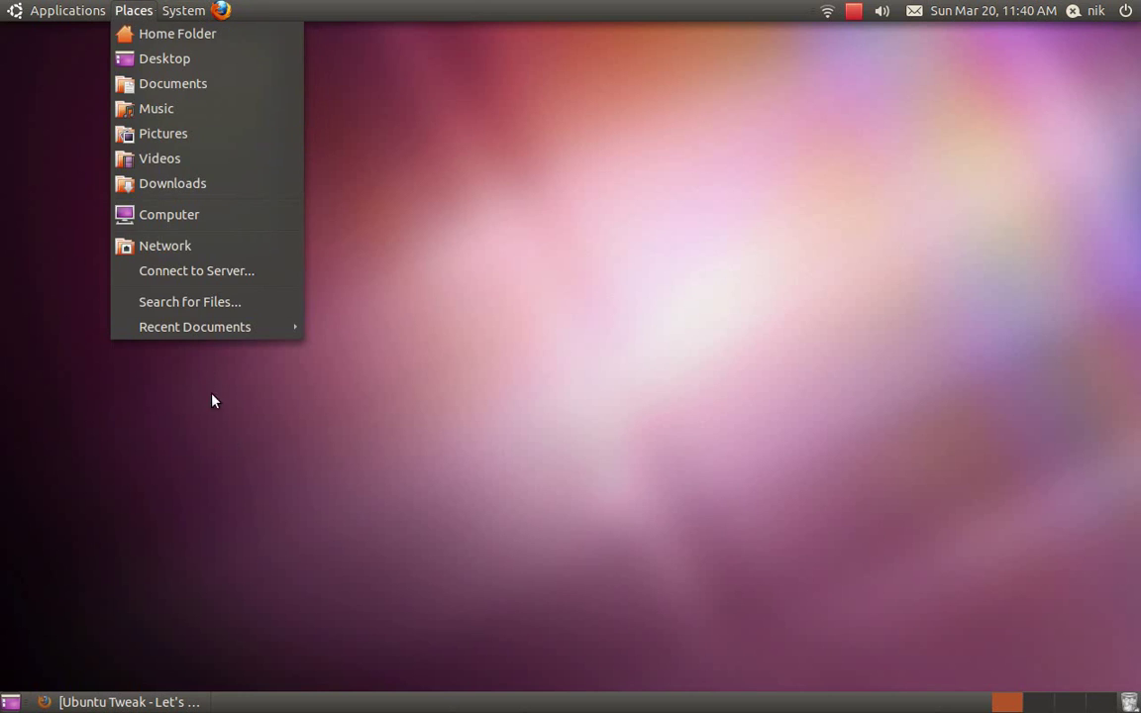
{"action": "left_click", "coordinate": [268, 517]}
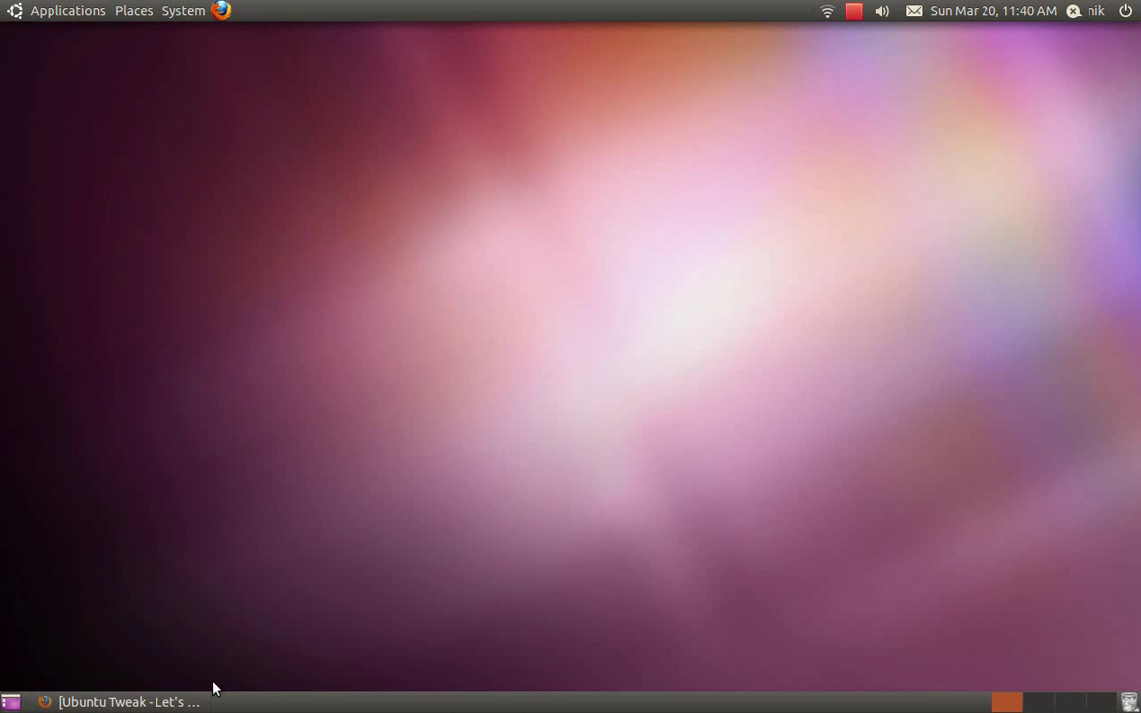
- Restore Firefox on ubuntu-tweak.com and scroll to the Version 0.5.10 download
{"action": "left_click", "coordinate": [149, 701]}
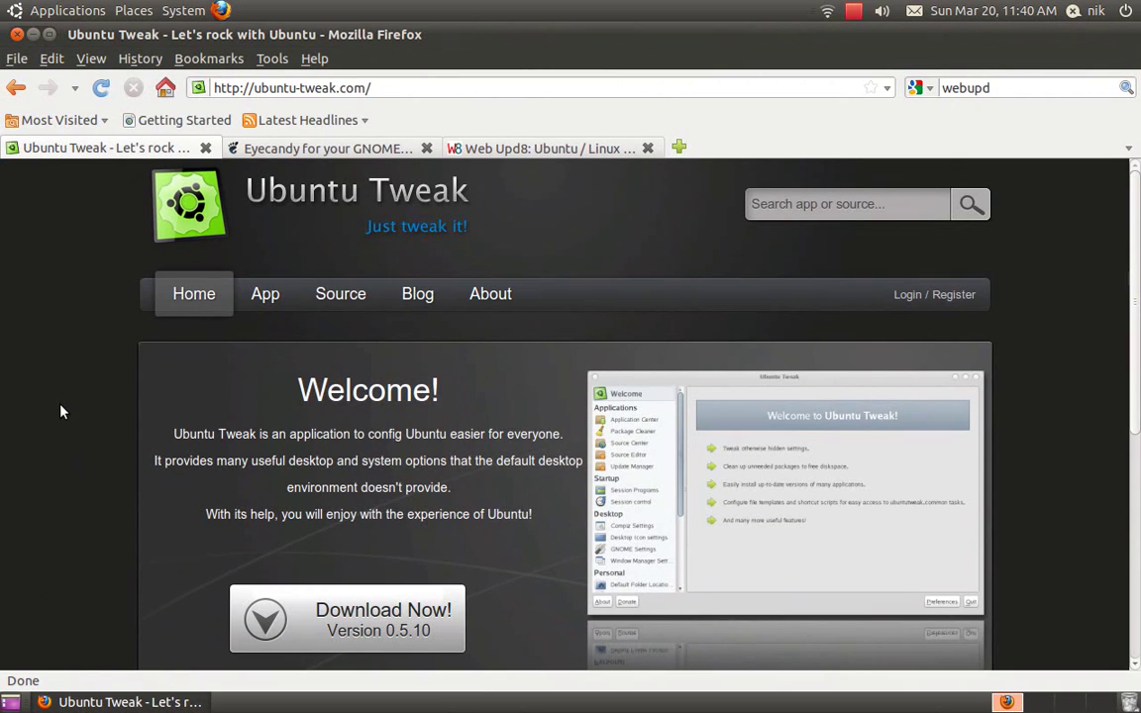
{"action": "scroll", "coordinate": [14, 384], "scroll_direction": "down", "scroll_amount": 2}
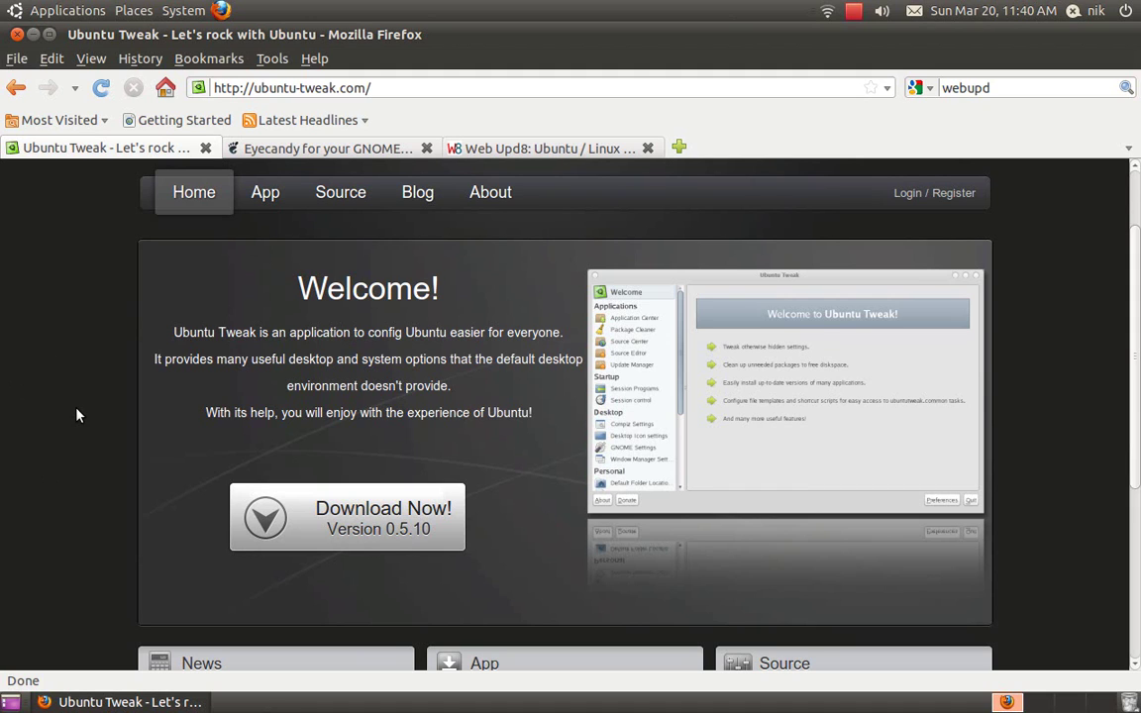
- Launch Ubuntu Tweak from Applications > System Tools, reposition its window and widen the sidebar
{"action": "left_click", "coordinate": [36, 34]}
{"action": "left_click", "coordinate": [52, 10]}
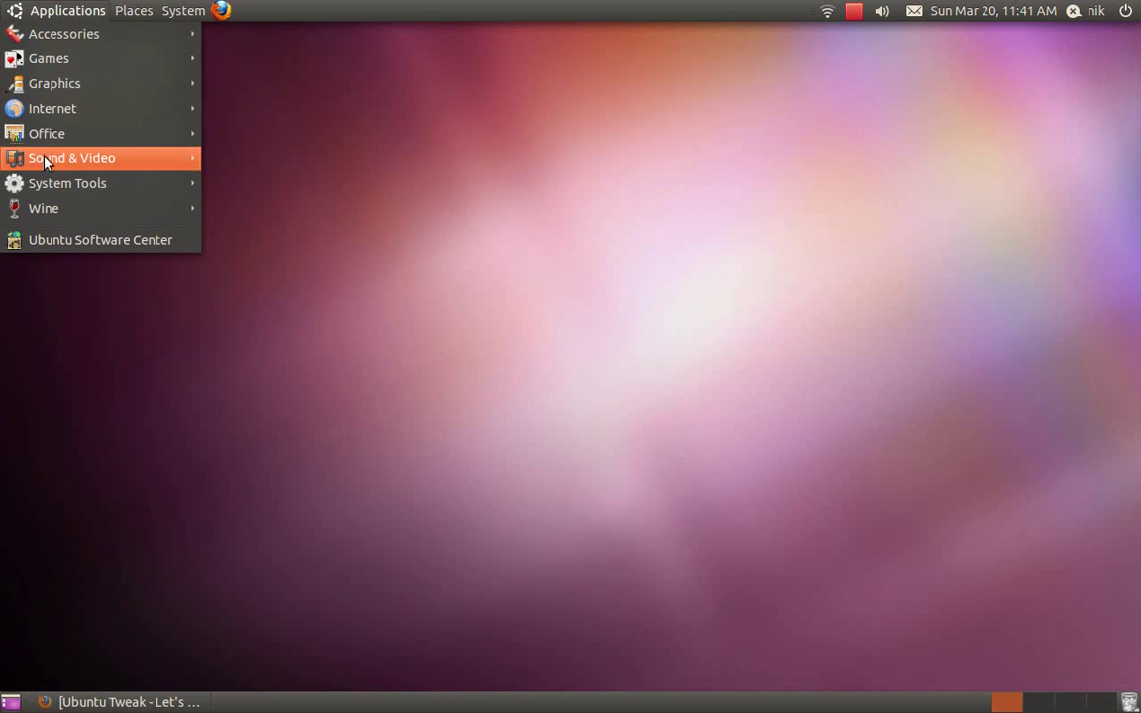
{"action": "mouse_move", "coordinate": [48, 186]}
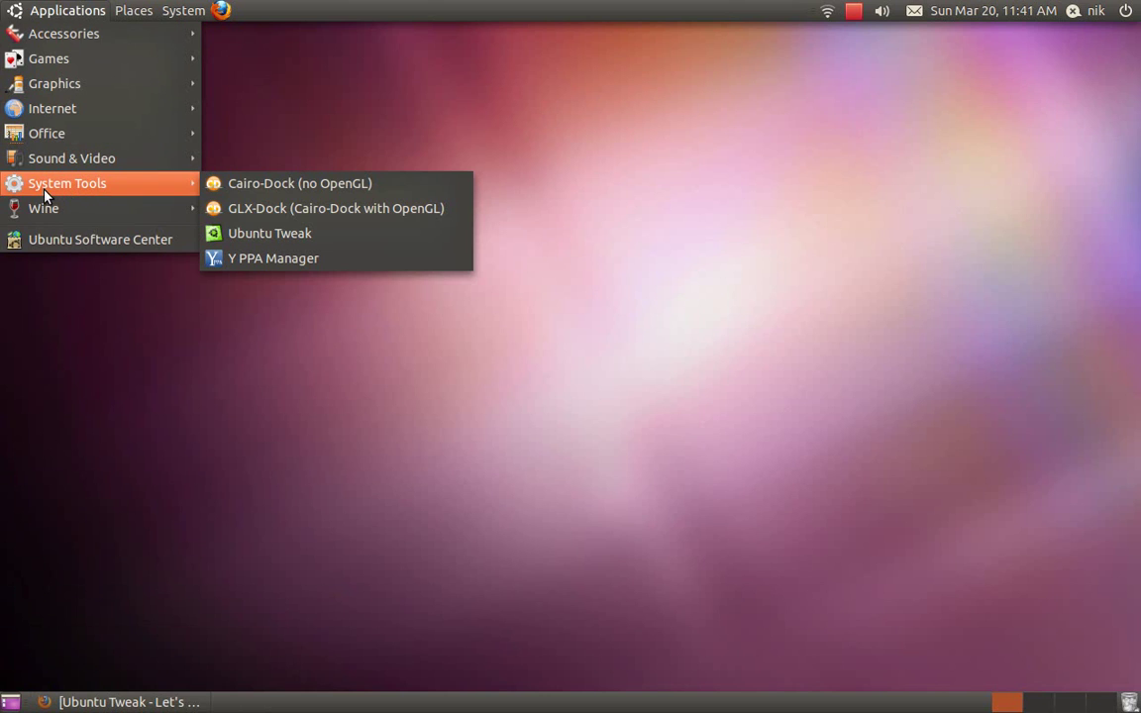
{"action": "left_click", "coordinate": [248, 235]}
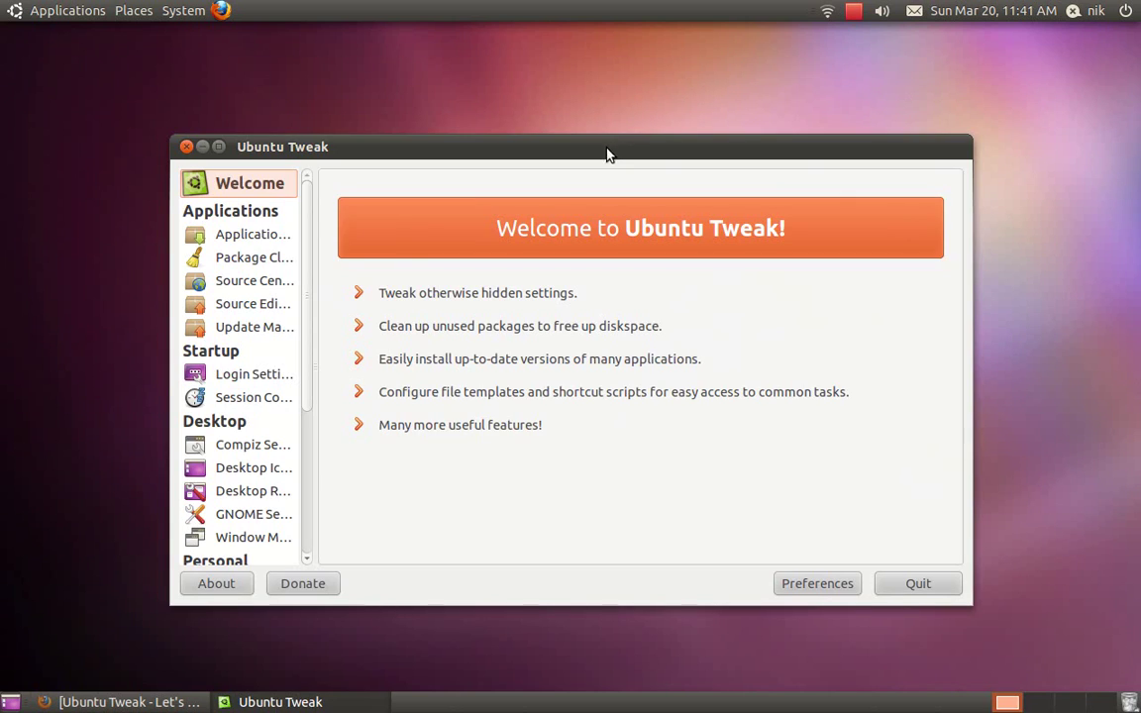
{"action": "left_click_drag", "start_coordinate": [601, 155], "coordinate": [563, 119]}
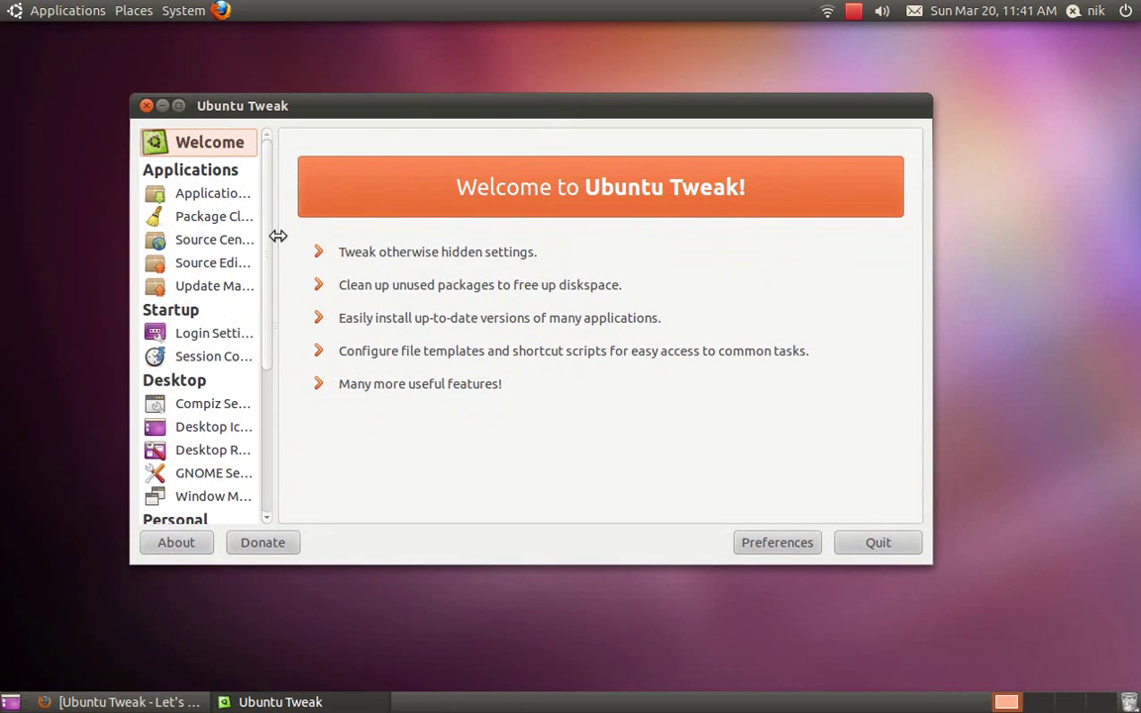
{"action": "left_click_drag", "start_coordinate": [277, 234], "coordinate": [349, 227]}
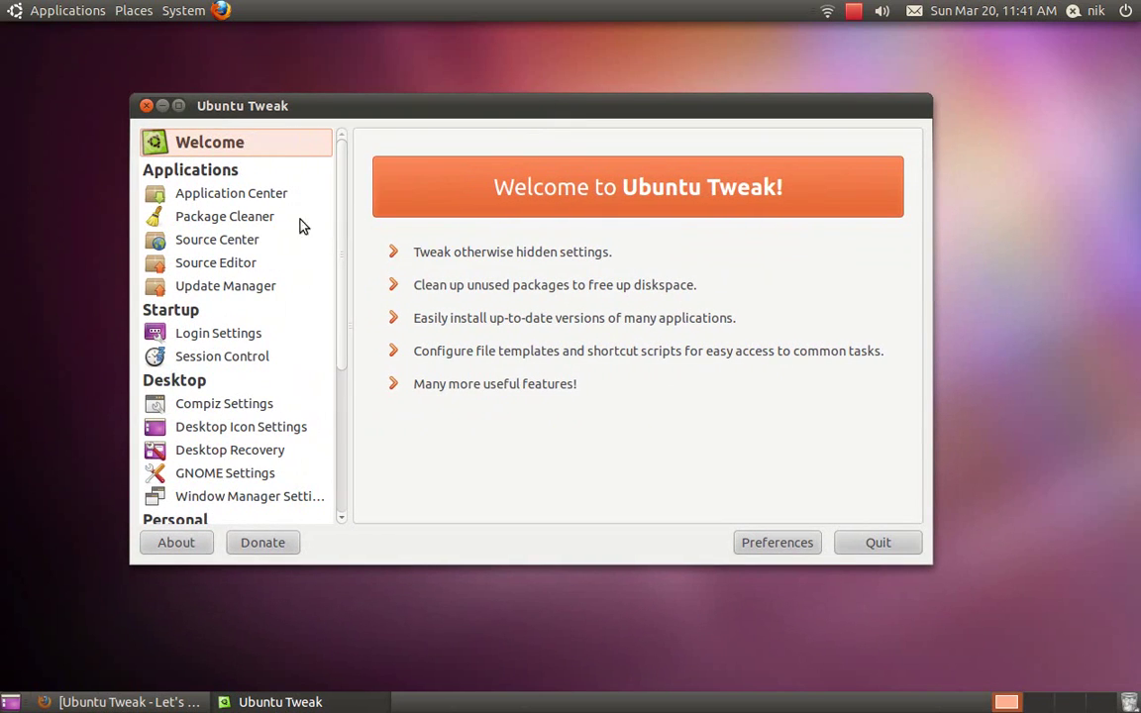
- Visit Application Center and Source Center, accepting their data updates
{"action": "left_click", "coordinate": [275, 196]}
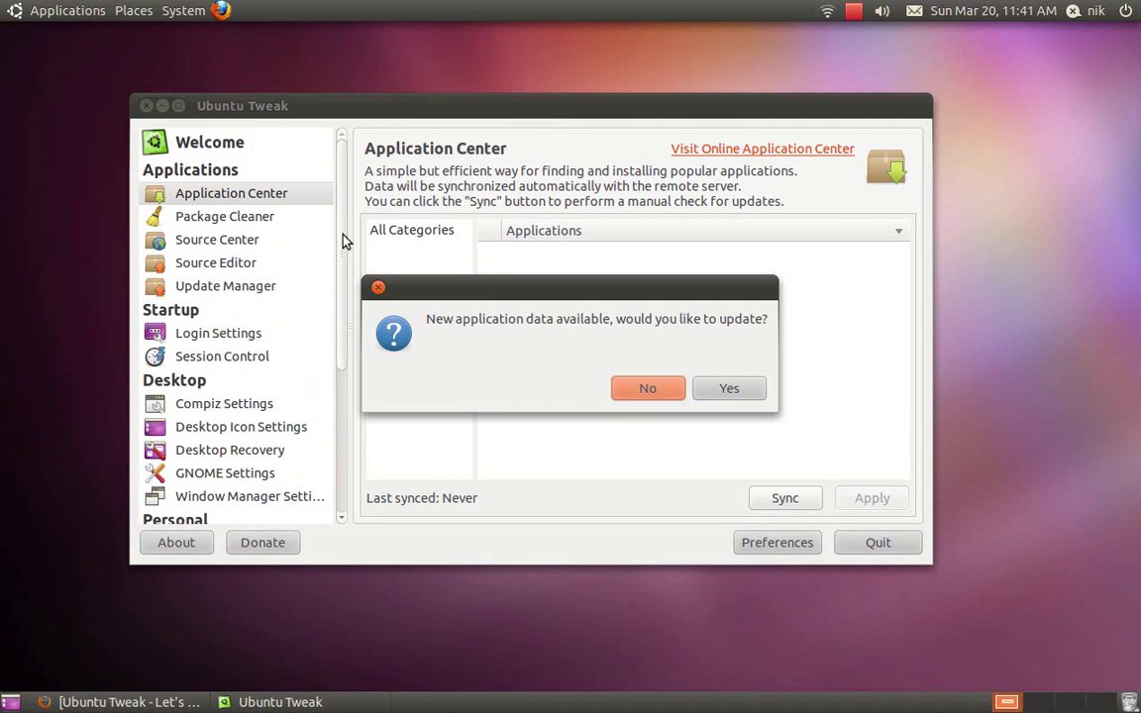
{"action": "left_click", "coordinate": [731, 389]}
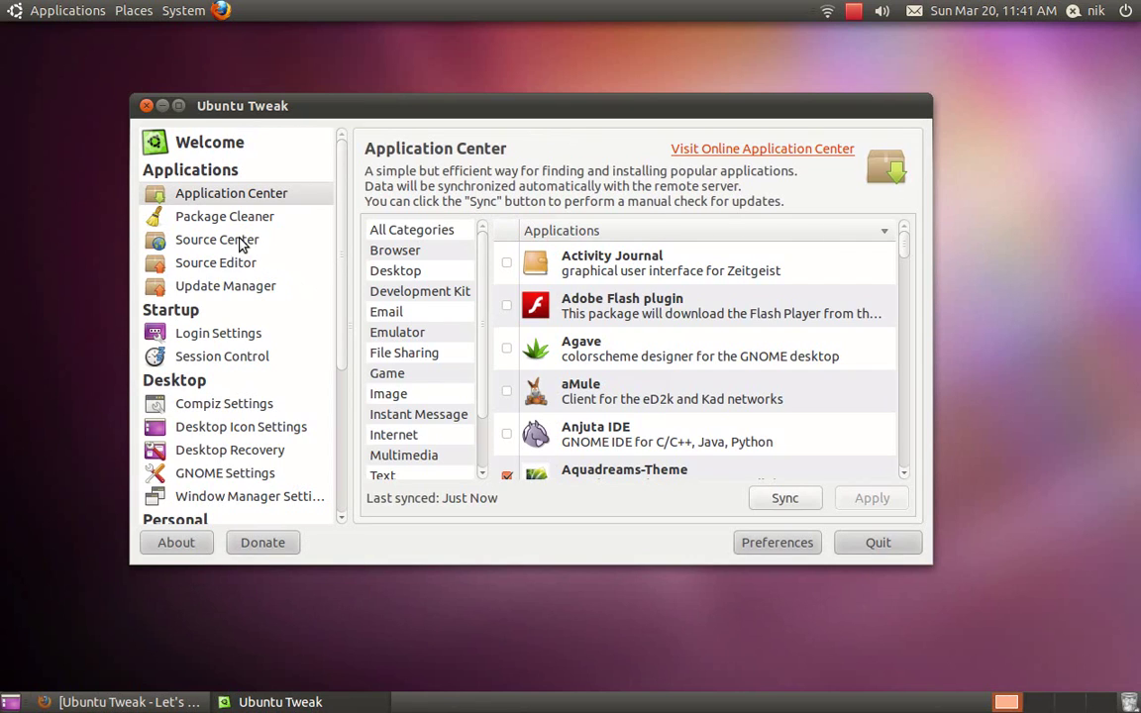
{"action": "left_click", "coordinate": [238, 241]}
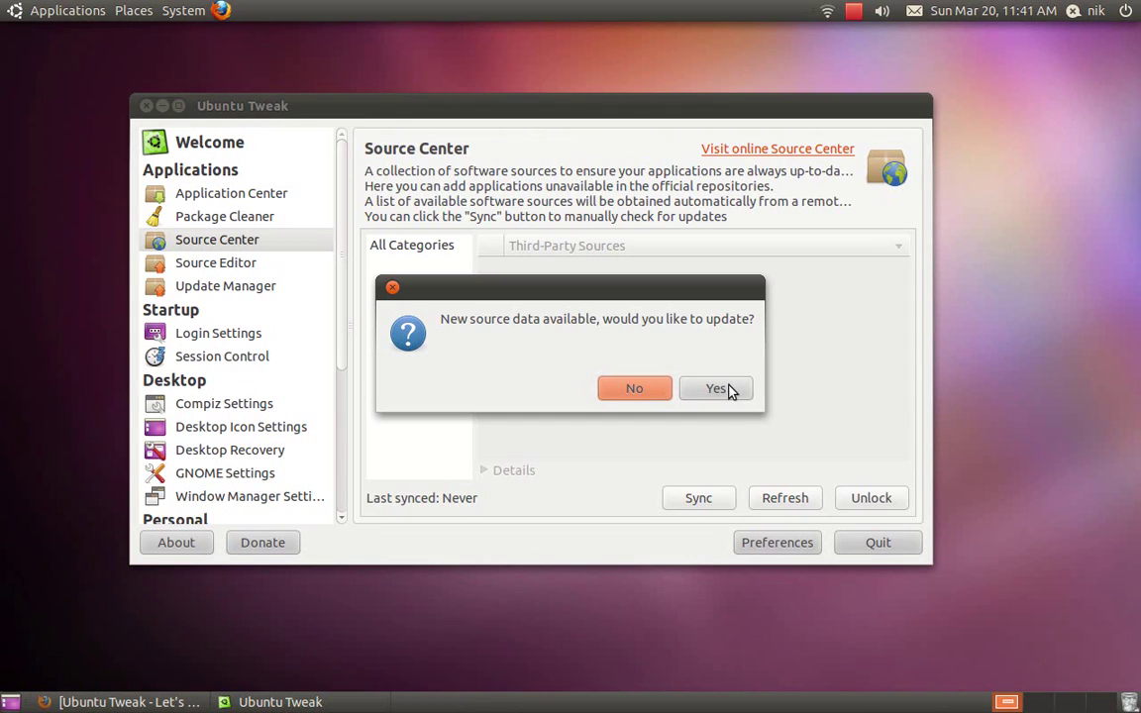
{"action": "left_click", "coordinate": [744, 397]}
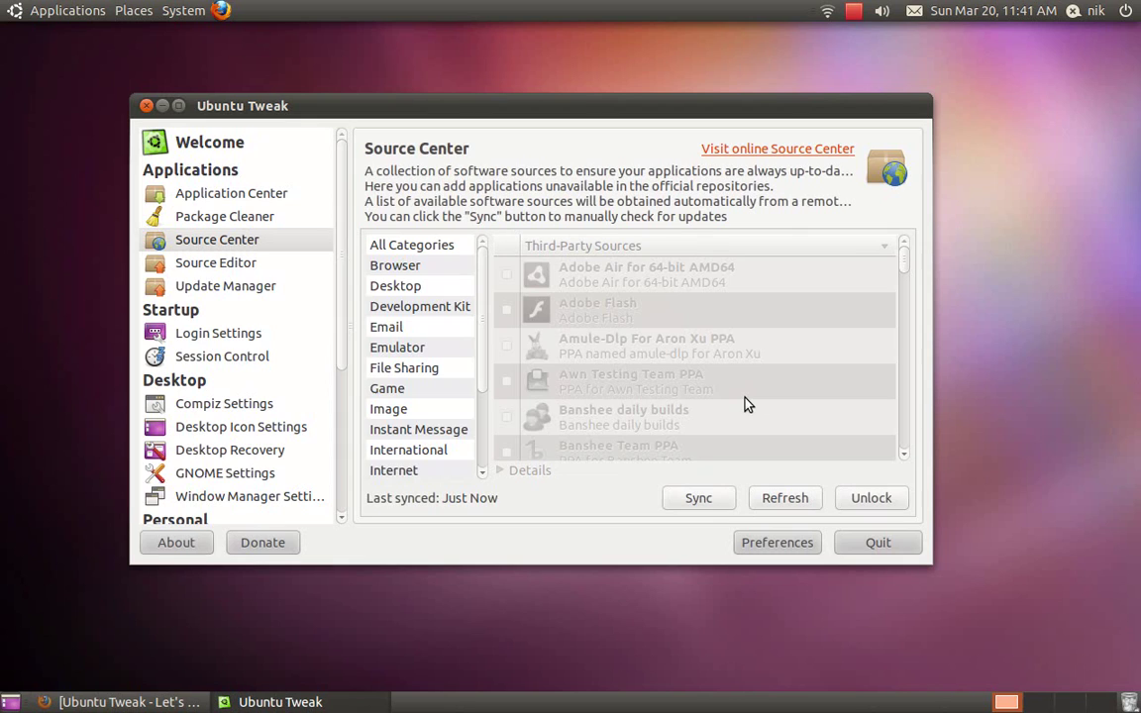
- Unlock Source Center with the admin password, dismiss the warning permanently, and maximize the window
{"action": "left_click", "coordinate": [872, 498]}
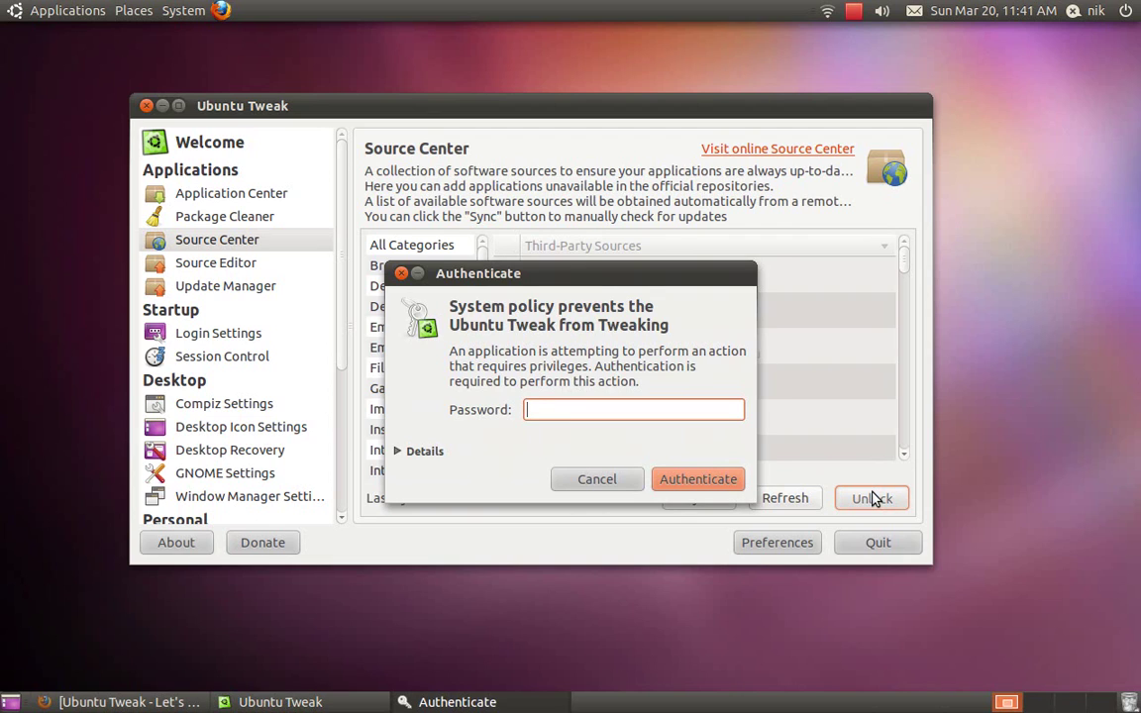
{"action": "type", "text": "•••••"}
{"action": "key", "text": "Return"}
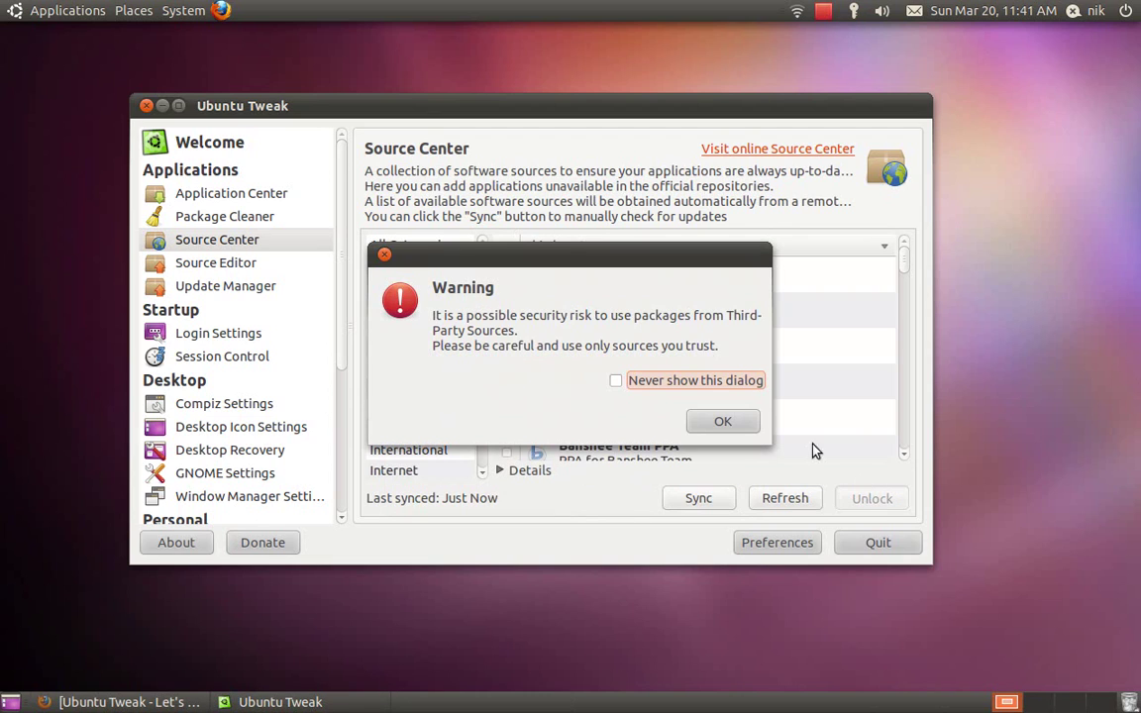
{"action": "left_click", "coordinate": [647, 382]}
{"action": "left_click", "coordinate": [706, 421]}
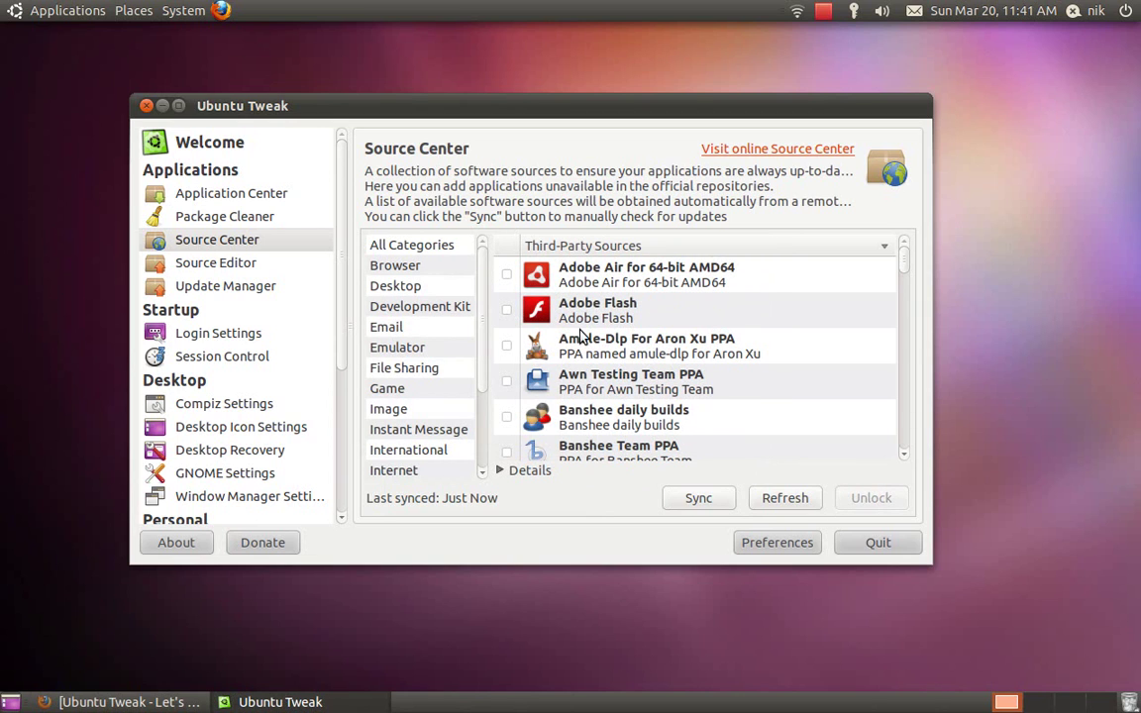
{"action": "left_click", "coordinate": [179, 106]}
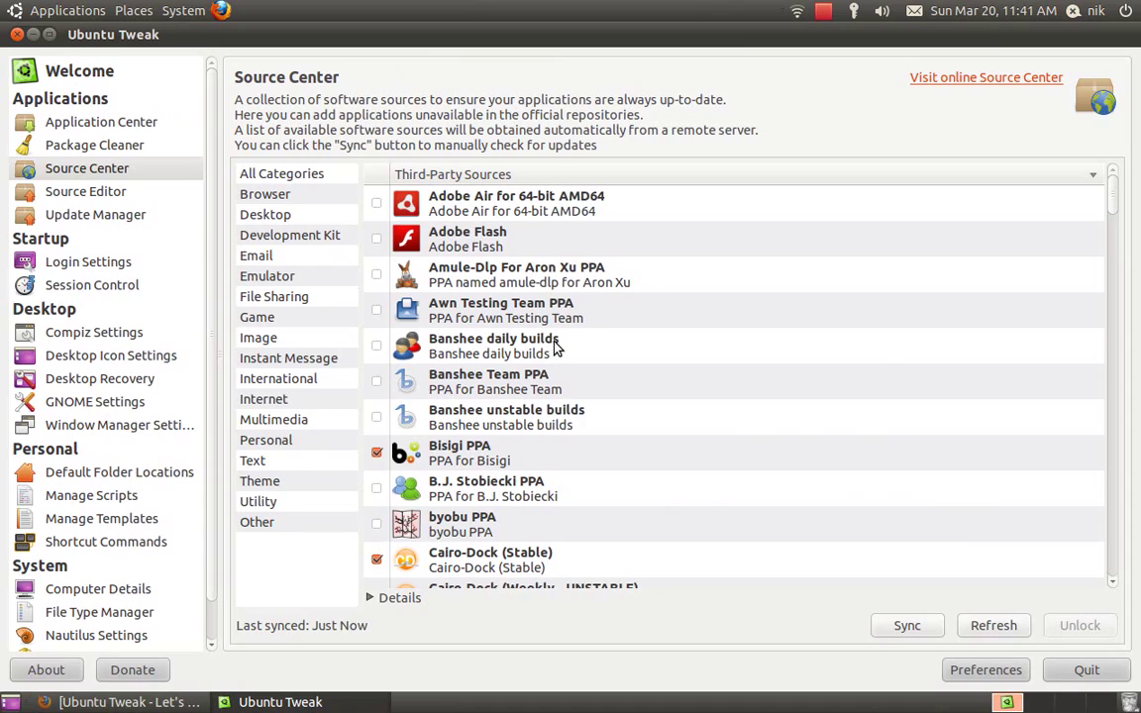
- Scroll through the Third-Party Sources list reviewing ticked entries, selecting Elegant GNOME
{"action": "scroll", "coordinate": [554, 347], "scroll_direction": "down", "scroll_amount": 10}
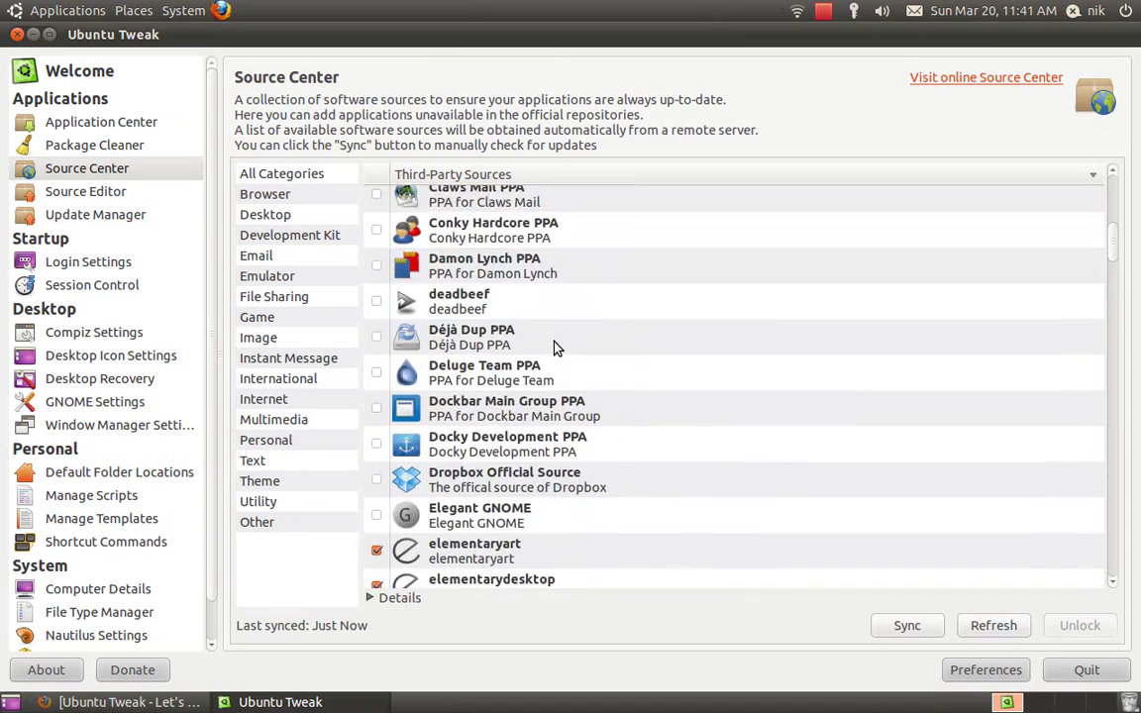
{"action": "scroll", "coordinate": [555, 346], "scroll_direction": "down", "scroll_amount": 20}
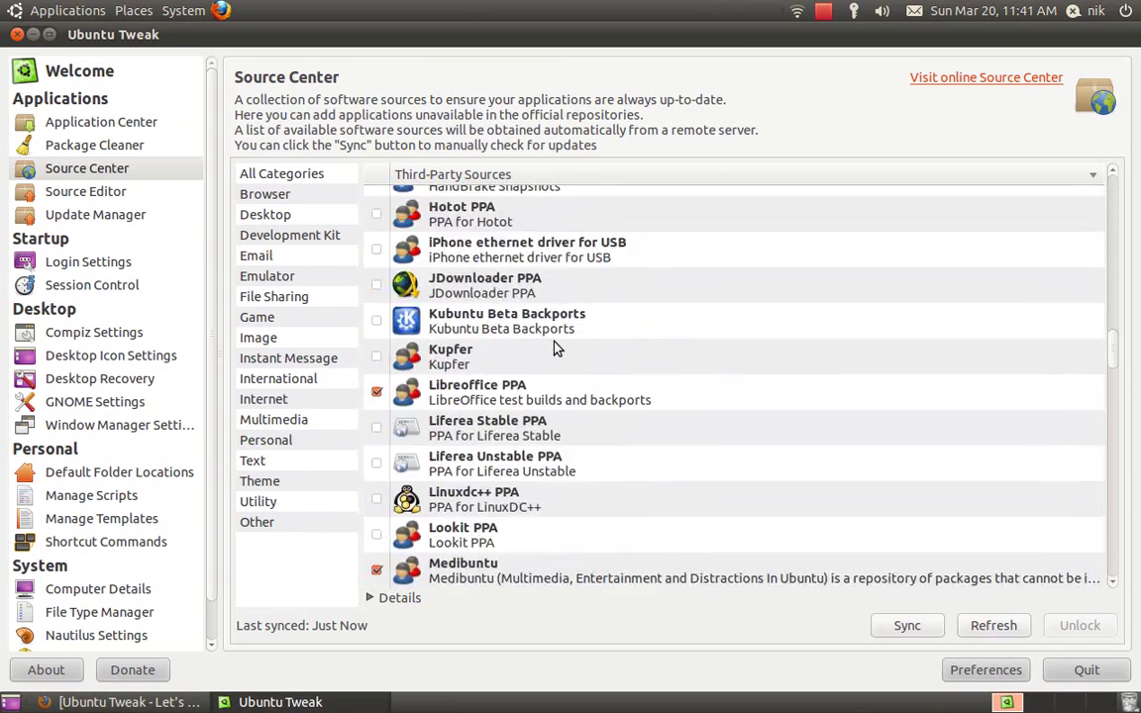
{"action": "scroll", "coordinate": [555, 347], "scroll_direction": "down", "scroll_amount": 4}
{"action": "scroll", "coordinate": [555, 347], "scroll_direction": "up", "scroll_amount": 9}
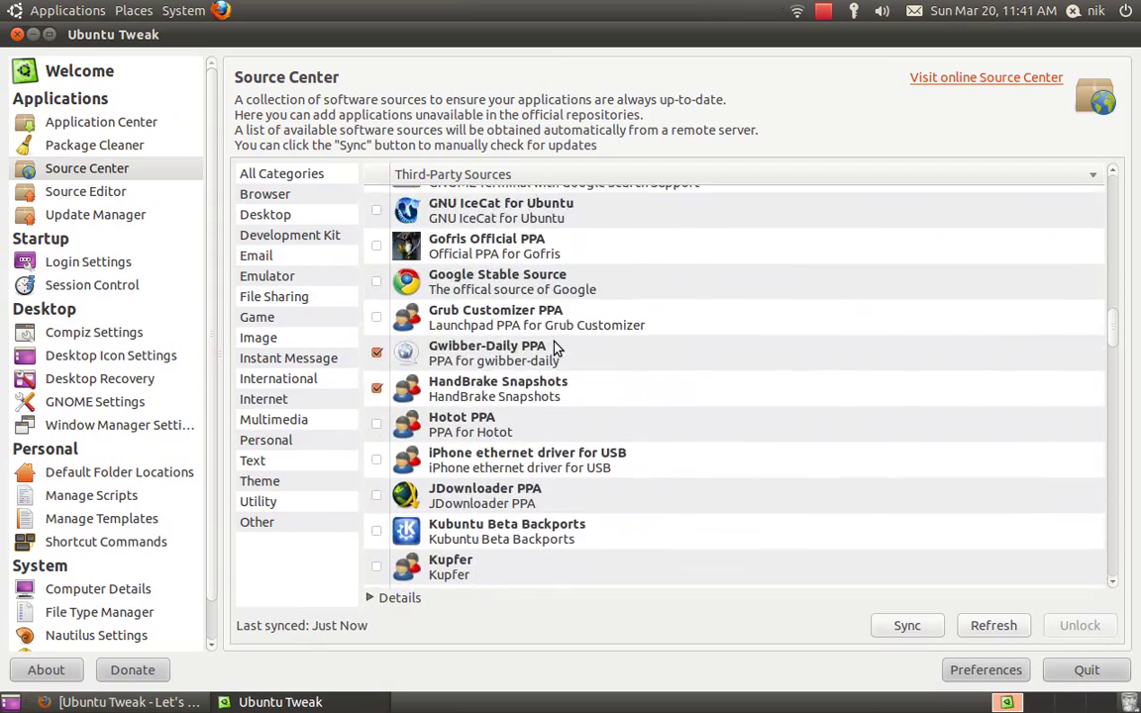
{"action": "scroll", "coordinate": [554, 347], "scroll_direction": "up", "scroll_amount": 20}
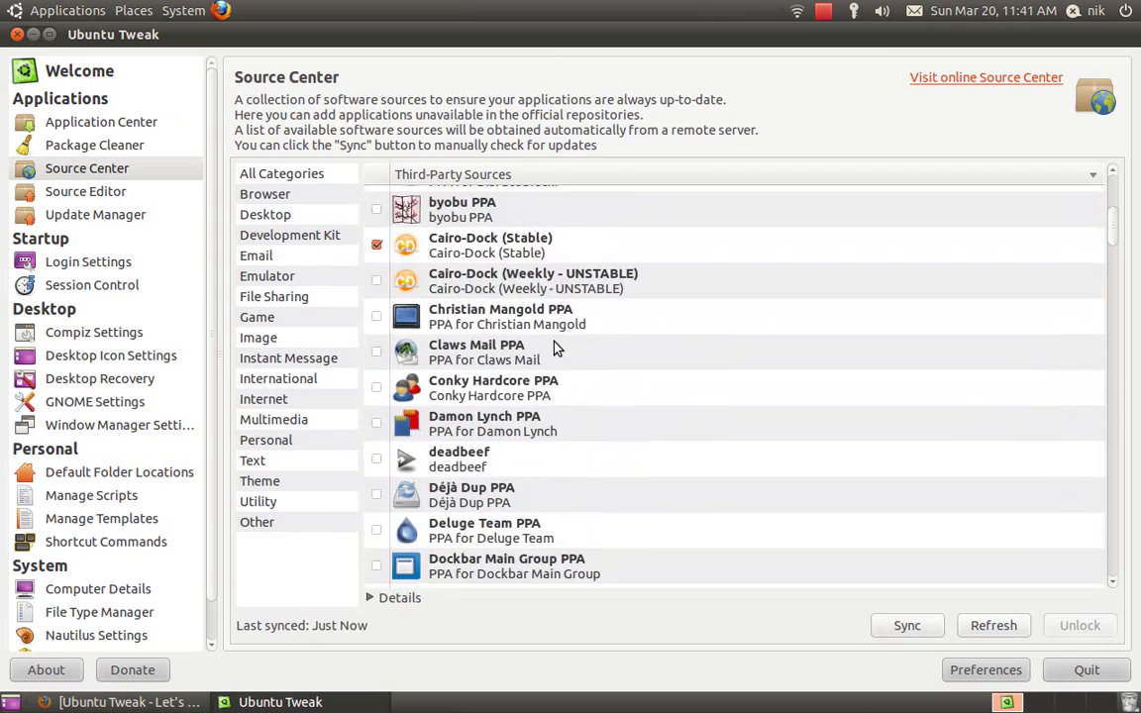
{"action": "scroll", "coordinate": [554, 346], "scroll_direction": "up", "scroll_amount": 3}
{"action": "scroll", "coordinate": [554, 346], "scroll_direction": "down", "scroll_amount": 2}
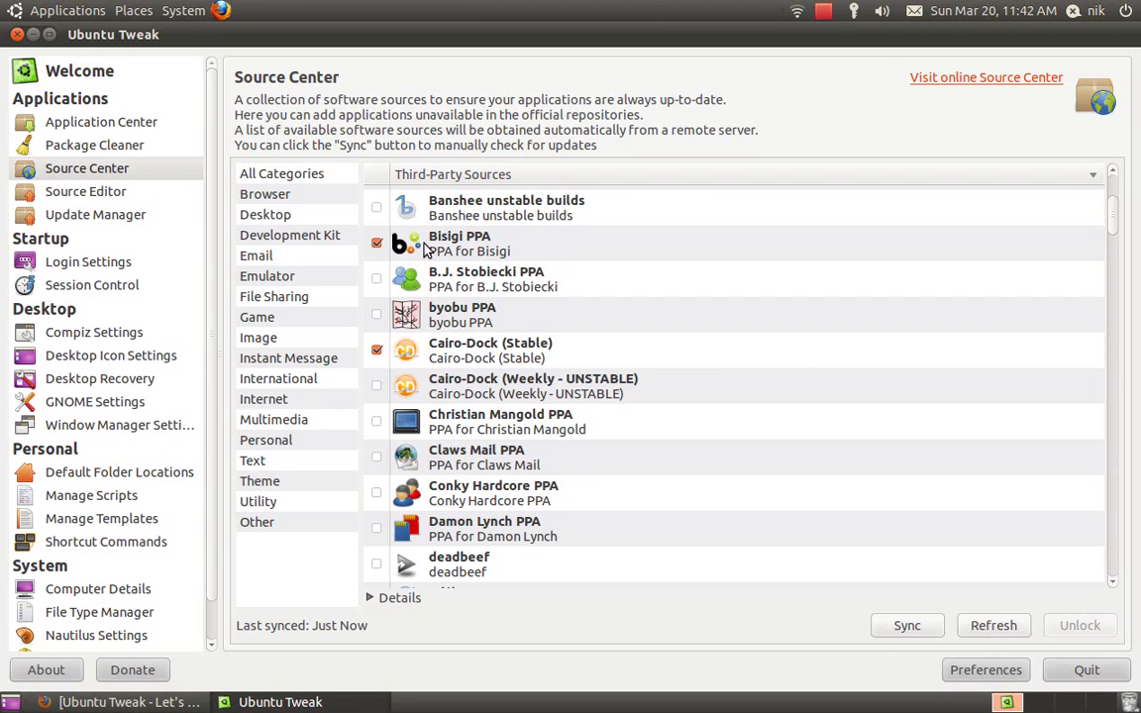
{"action": "scroll", "coordinate": [459, 245], "scroll_direction": "down", "scroll_amount": 10}
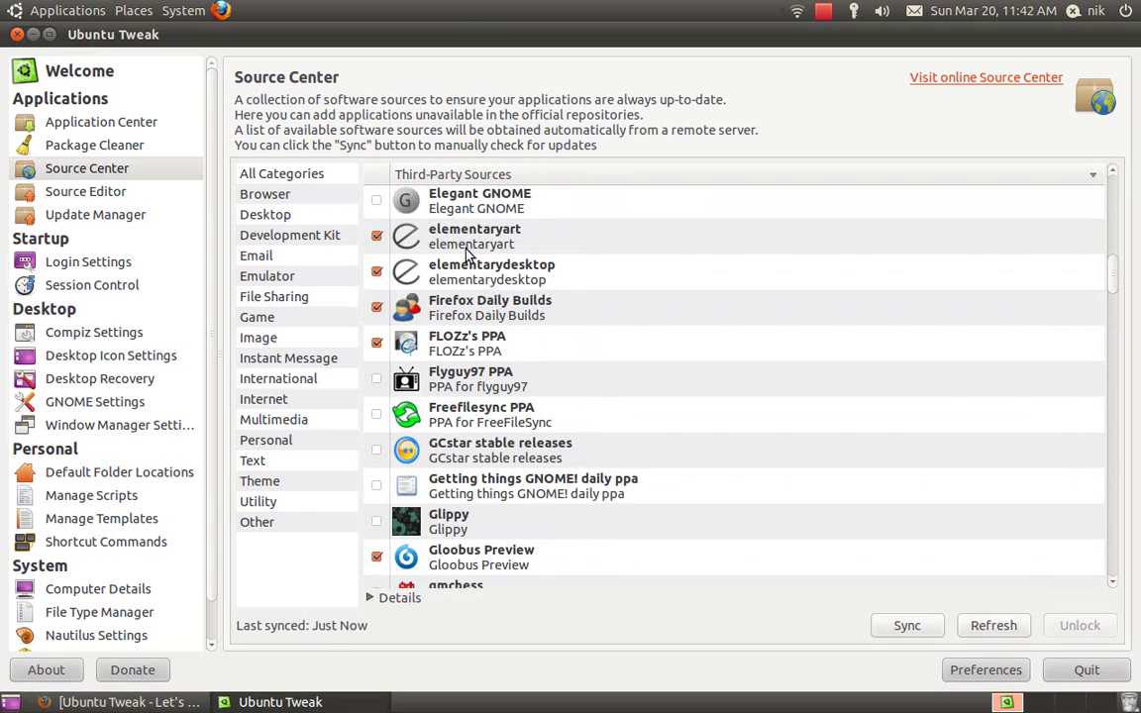
{"action": "left_click", "coordinate": [469, 203]}
{"action": "scroll", "coordinate": [466, 247], "scroll_direction": "up", "scroll_amount": 5}
{"action": "scroll", "coordinate": [466, 255], "scroll_direction": "down", "scroll_amount": 3}
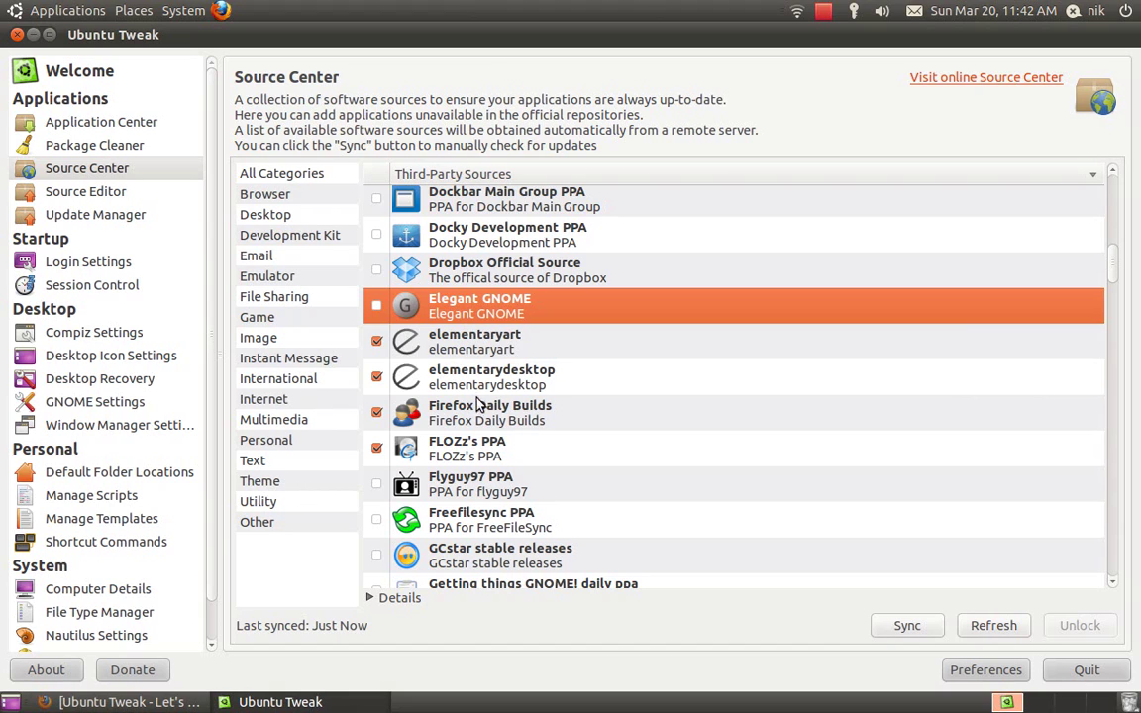
{"action": "scroll", "coordinate": [436, 384], "scroll_direction": "down", "scroll_amount": 3}
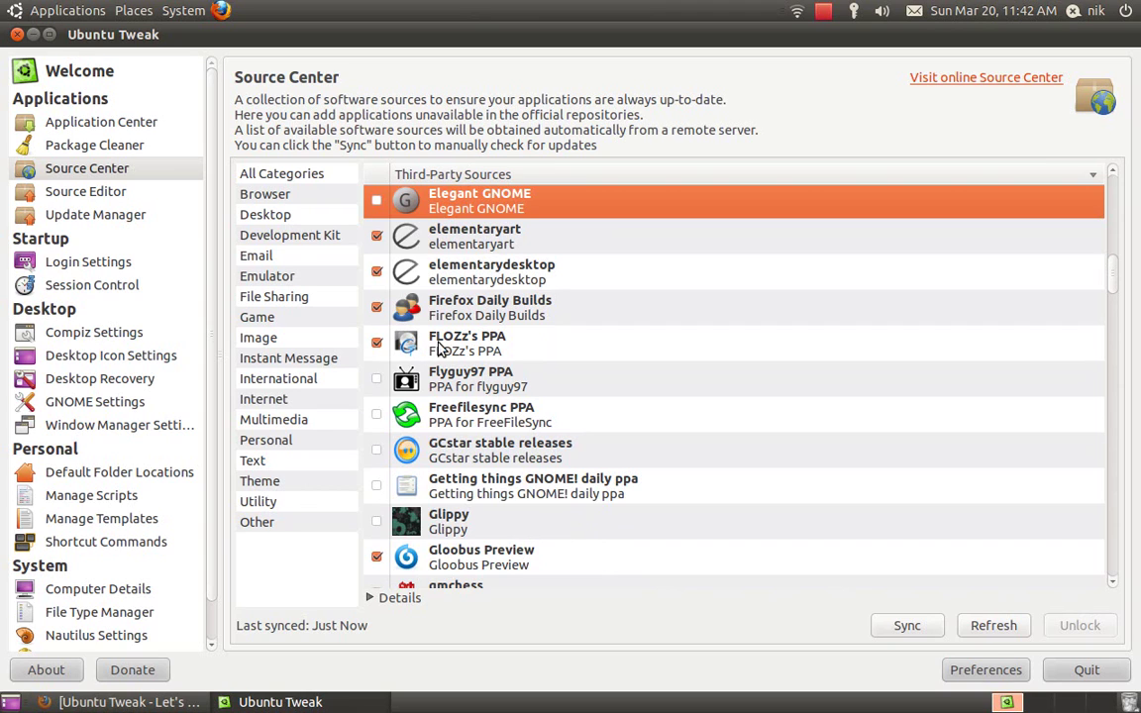
{"action": "scroll", "coordinate": [437, 346], "scroll_direction": "down", "scroll_amount": 1}
{"action": "scroll", "coordinate": [437, 346], "scroll_direction": "down", "scroll_amount": 1}
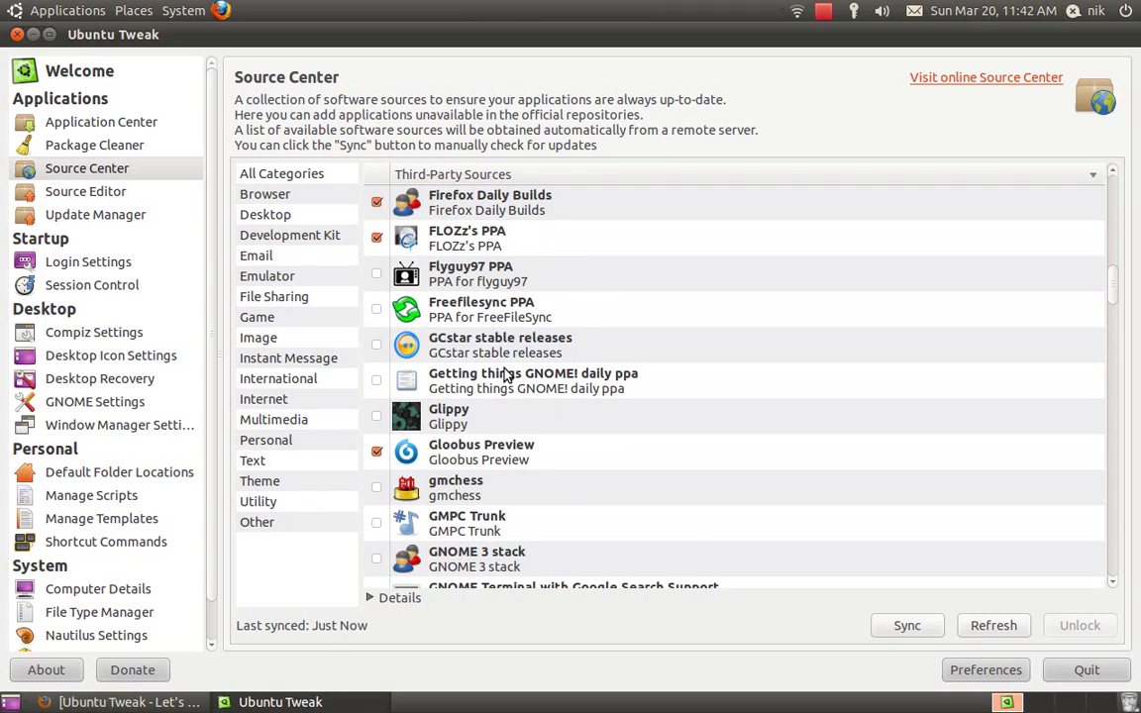
{"action": "scroll", "coordinate": [465, 346], "scroll_direction": "down", "scroll_amount": 2}
{"action": "scroll", "coordinate": [503, 374], "scroll_direction": "down", "scroll_amount": 1}
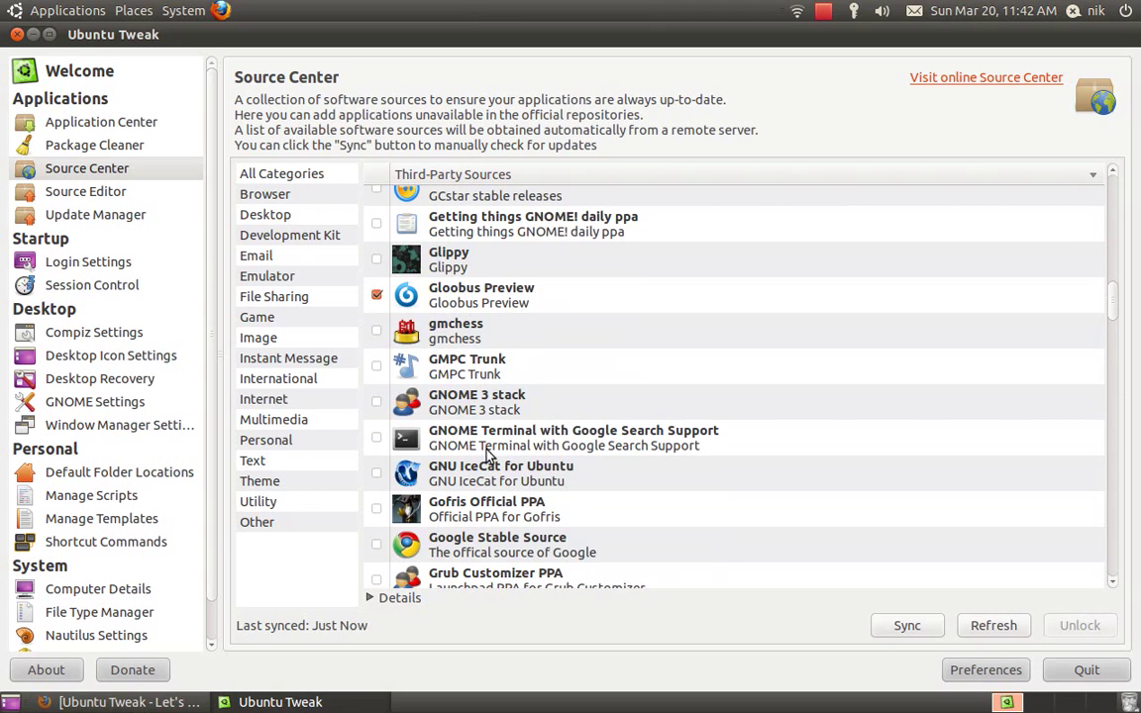
{"action": "scroll", "coordinate": [485, 465], "scroll_direction": "down", "scroll_amount": 5}
{"action": "scroll", "coordinate": [486, 468], "scroll_direction": "down", "scroll_amount": 2}
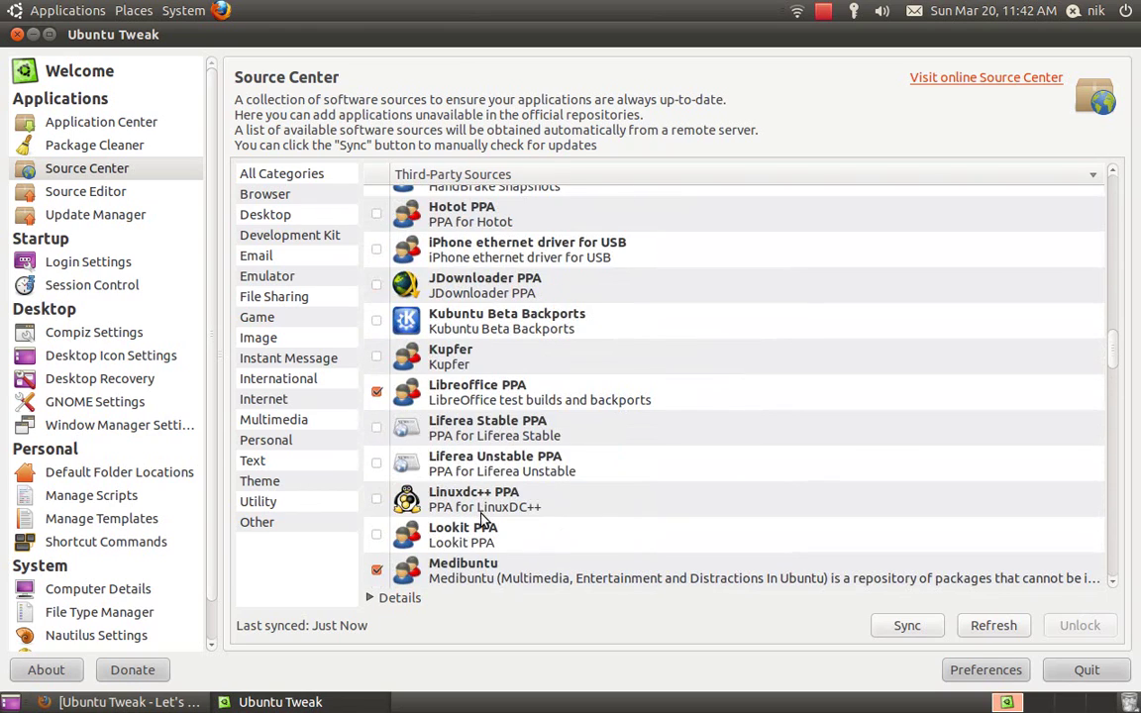
{"action": "scroll", "coordinate": [456, 501], "scroll_direction": "down", "scroll_amount": 3}
{"action": "scroll", "coordinate": [482, 522], "scroll_direction": "down", "scroll_amount": 2}
{"action": "scroll", "coordinate": [479, 518], "scroll_direction": "up", "scroll_amount": 2}
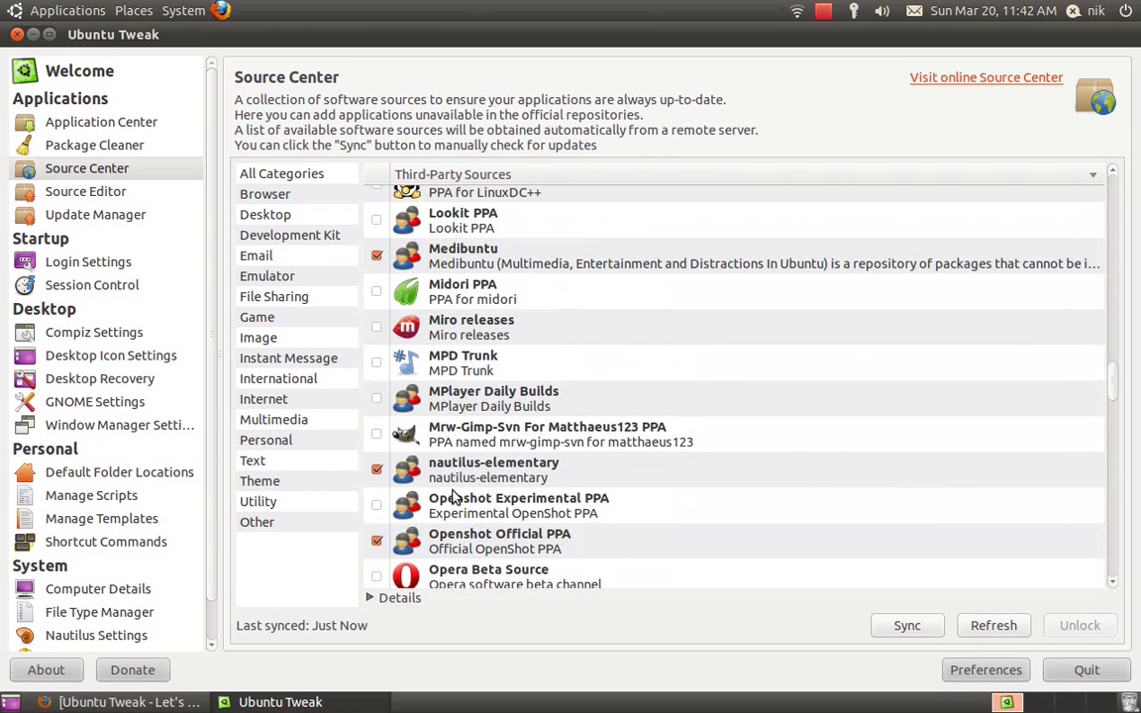
{"action": "scroll", "coordinate": [440, 476], "scroll_direction": "up", "scroll_amount": 5}
{"action": "scroll", "coordinate": [445, 474], "scroll_direction": "up", "scroll_amount": 7}
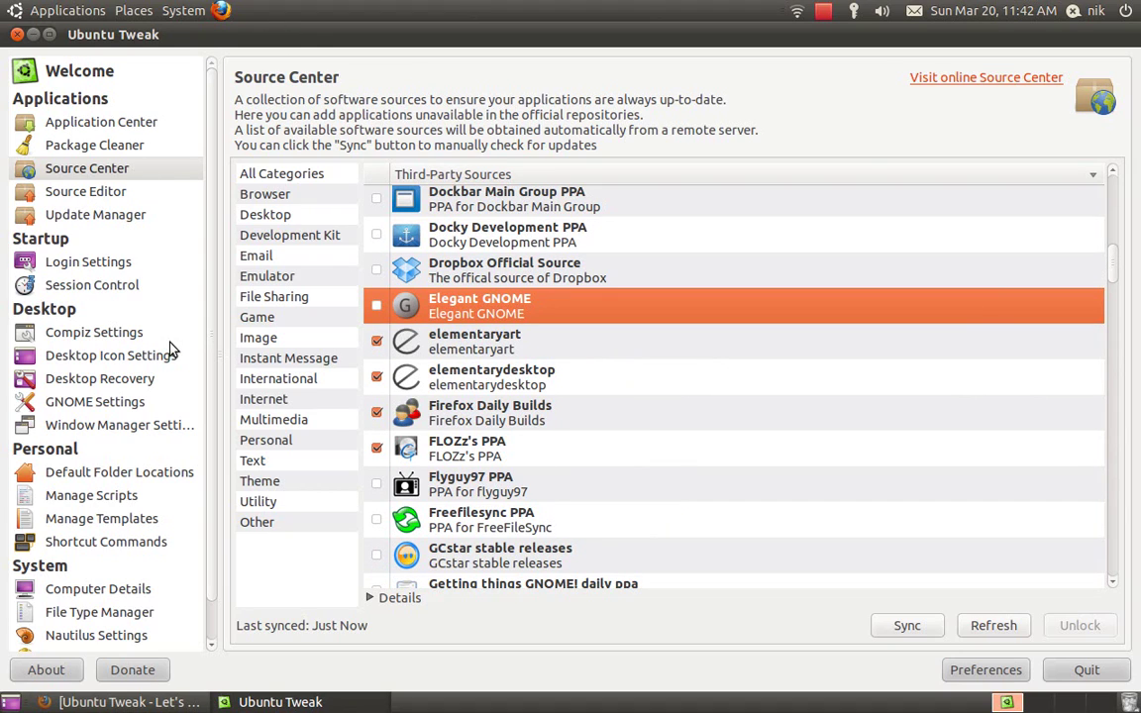
- Open Window Manager Settings at normal window size and set titlebar buttons Right, then Left
{"action": "left_click", "coordinate": [121, 426]}
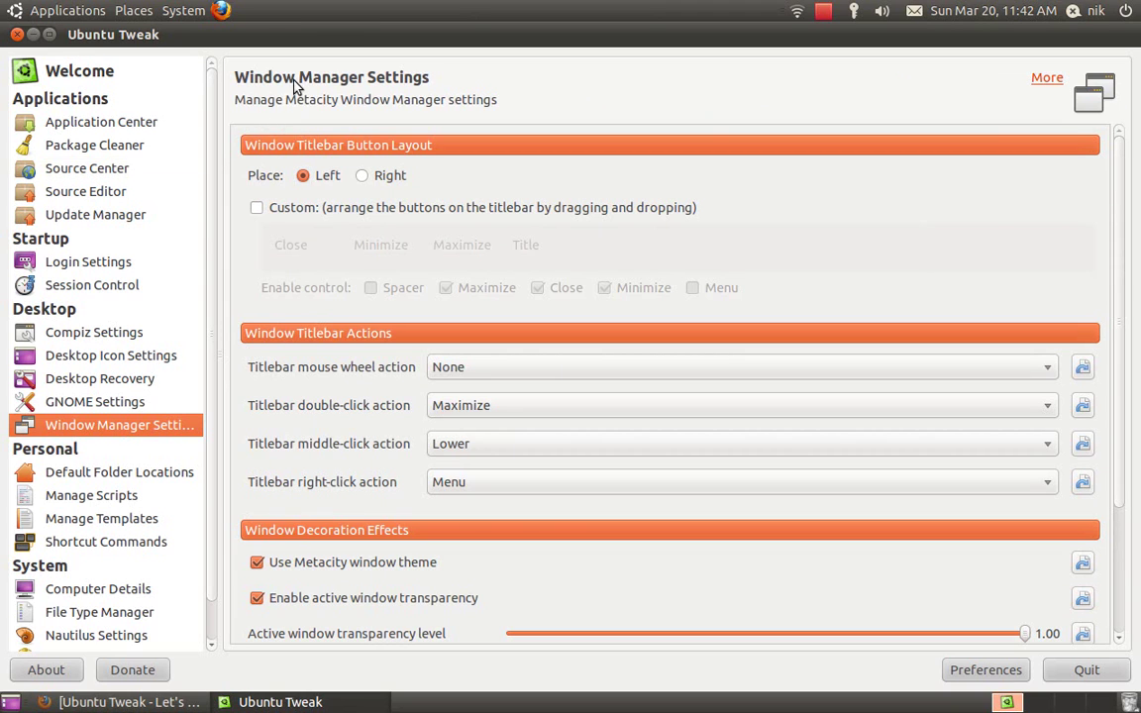
{"action": "double_click", "coordinate": [325, 34]}
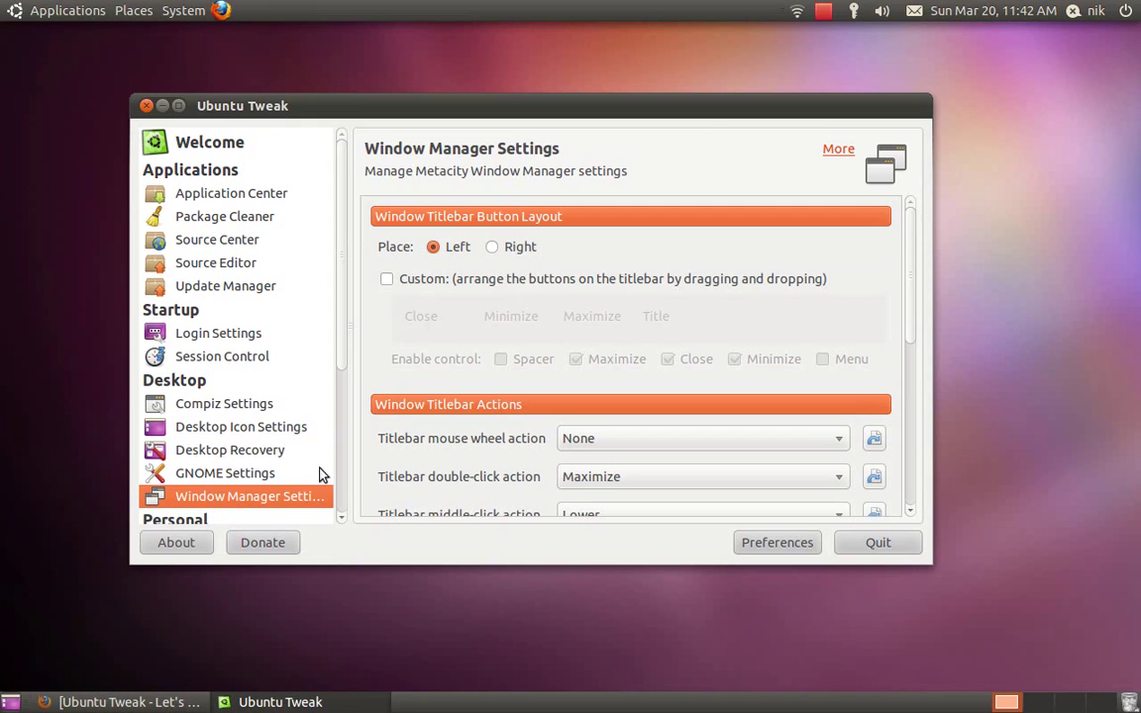
{"action": "left_click", "coordinate": [498, 246]}
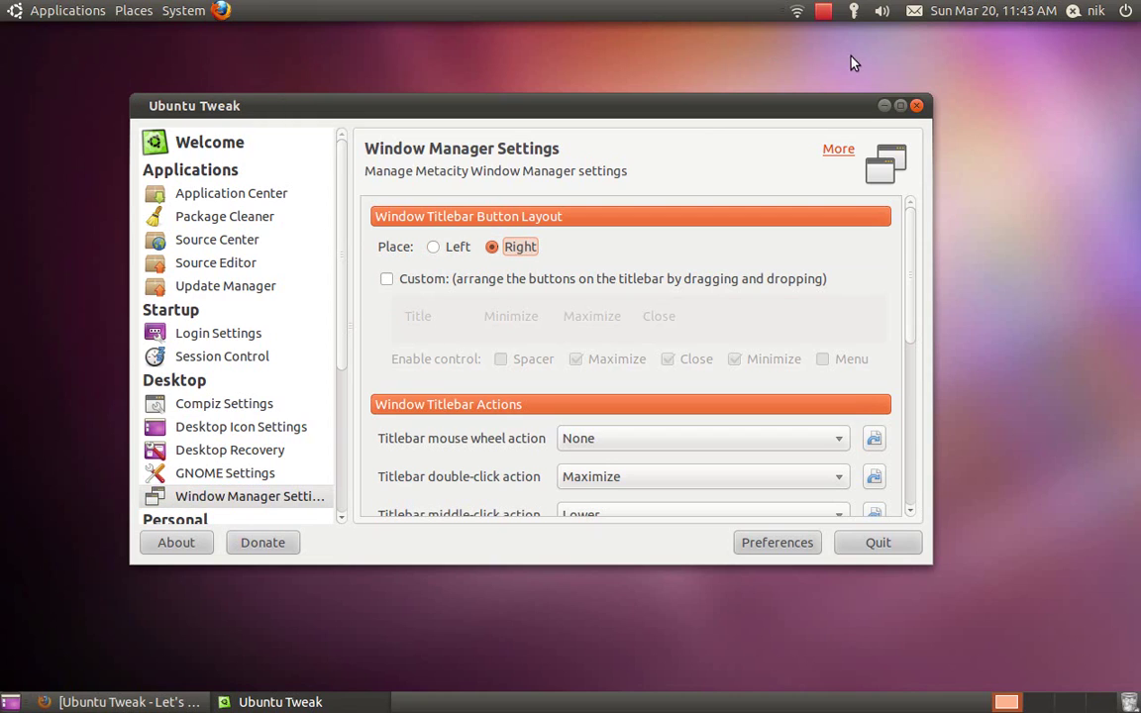
{"action": "left_click", "coordinate": [452, 249]}
- Toggle the Custom button arrangement on and off, then scroll down the settings panel
{"action": "left_click", "coordinate": [409, 278]}
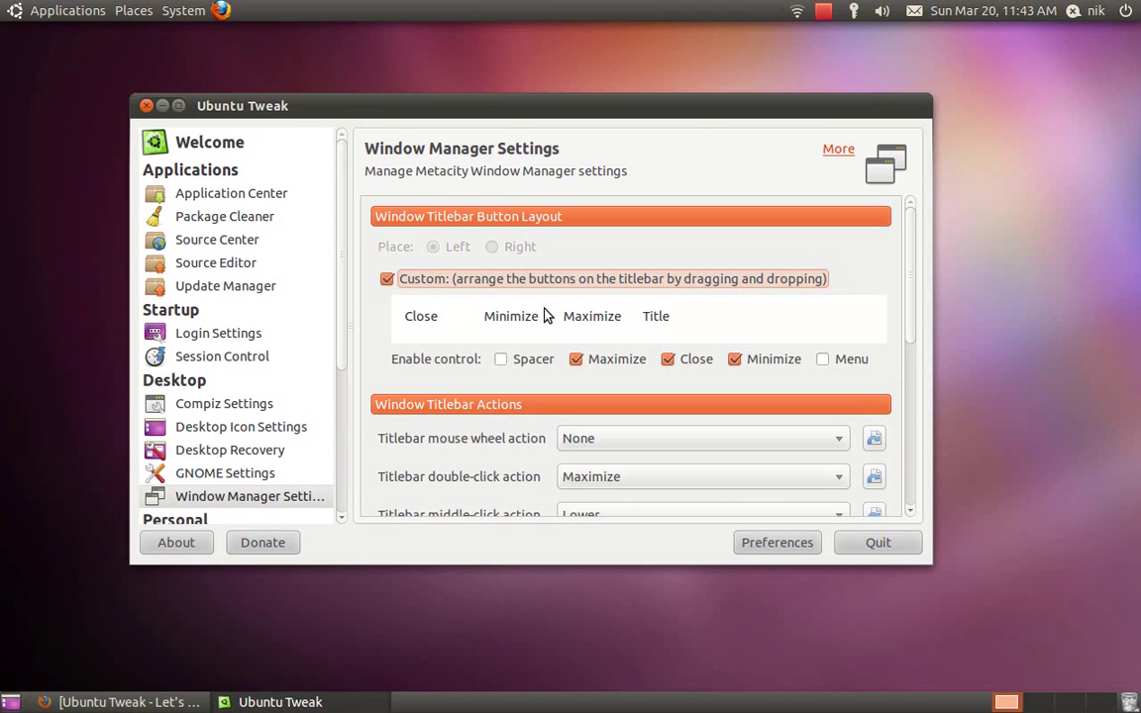
{"action": "left_click", "coordinate": [390, 282]}
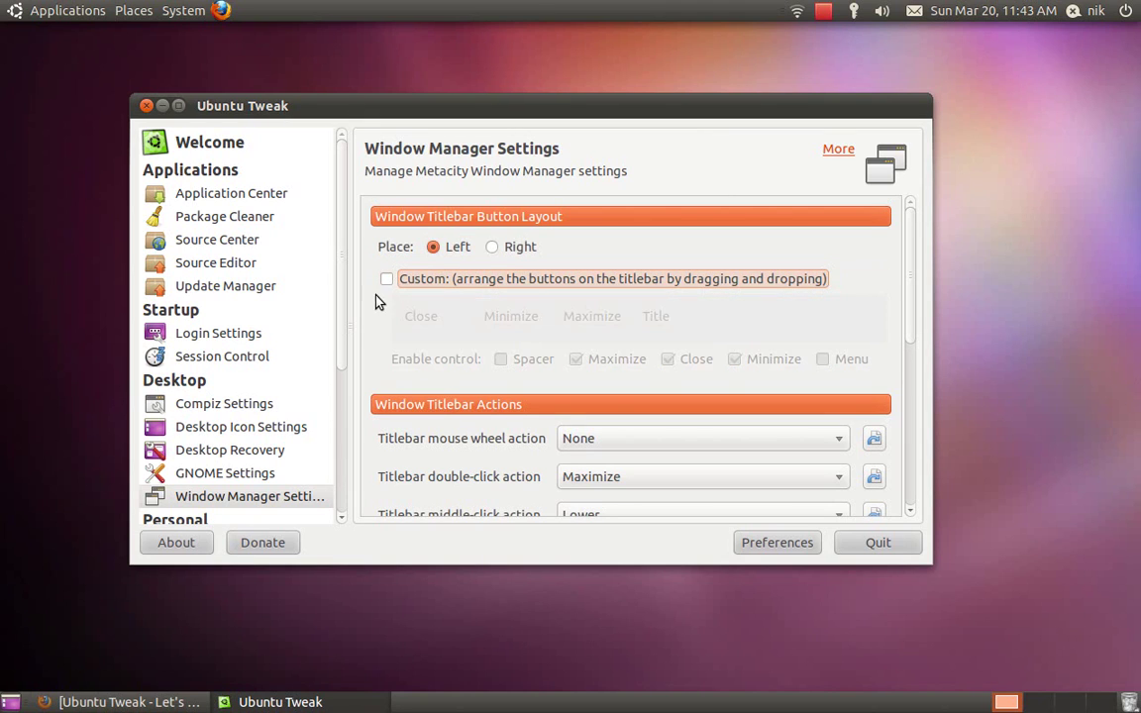
{"action": "scroll", "coordinate": [377, 304], "scroll_direction": "down", "scroll_amount": 3}
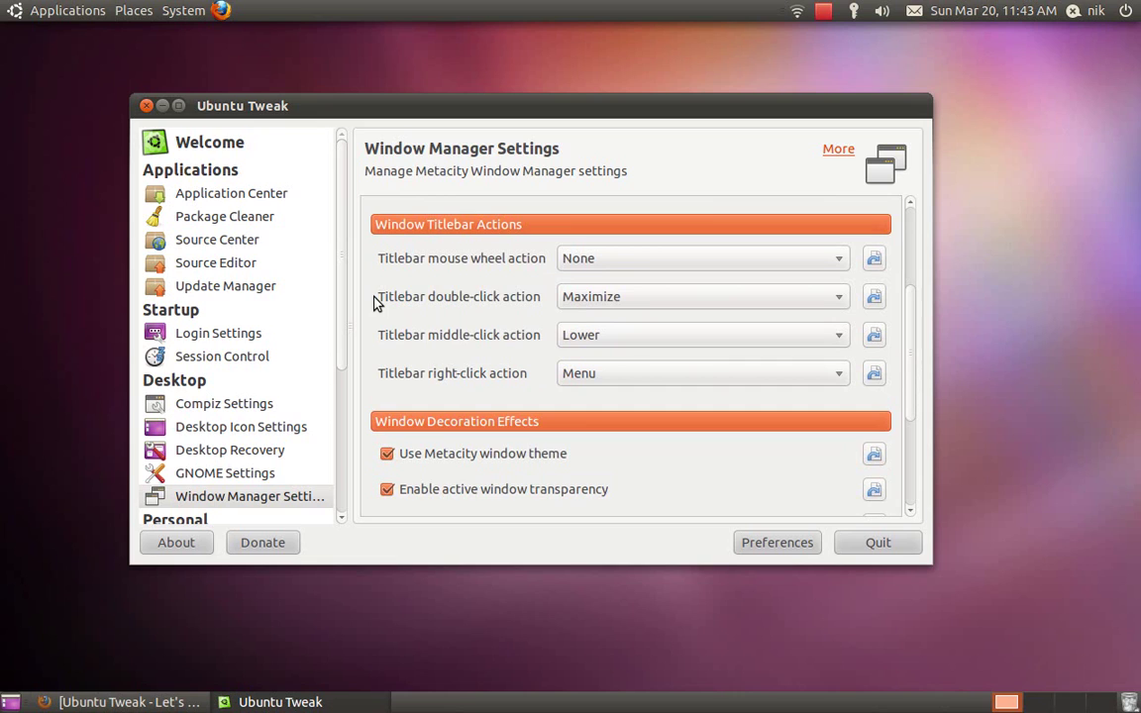
{"action": "scroll", "coordinate": [376, 304], "scroll_direction": "down", "scroll_amount": 3}
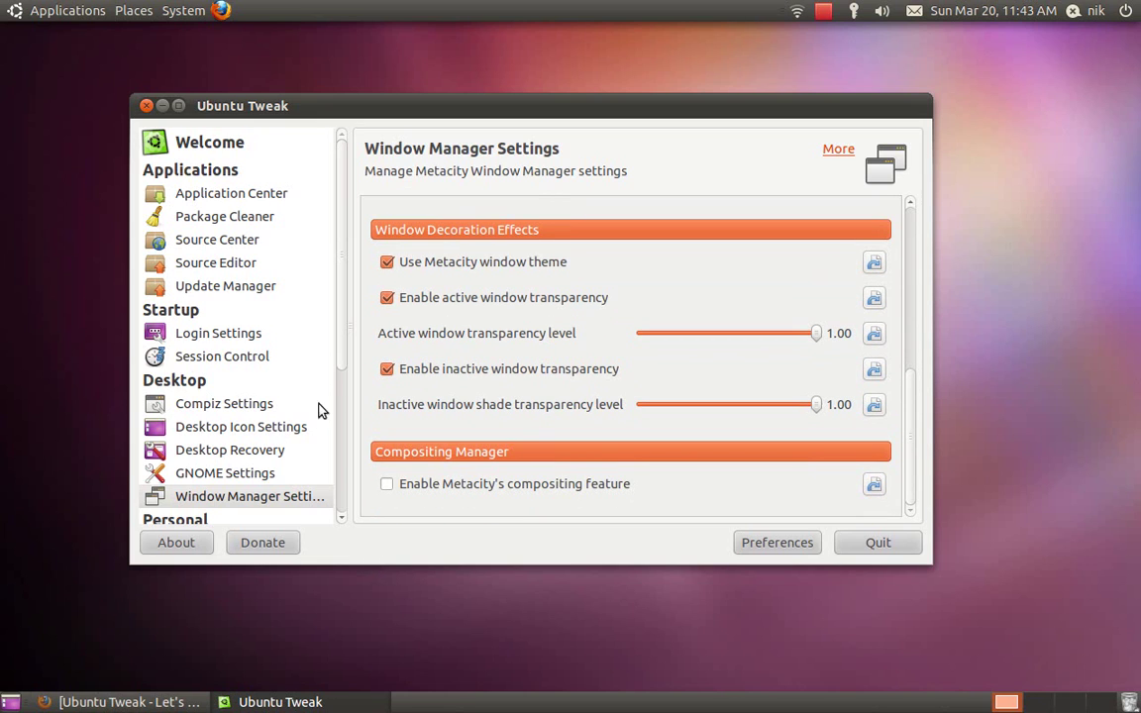
{"action": "left_click_drag", "start_coordinate": [342, 368], "coordinate": [343, 411]}
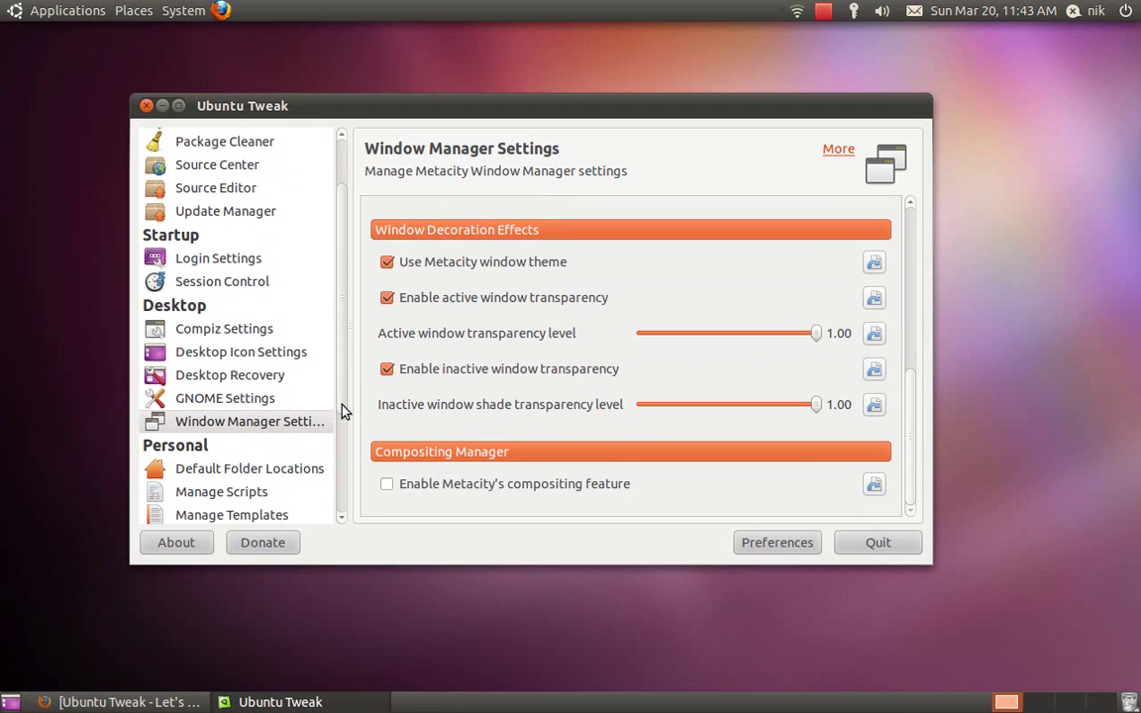
- Open GNOME Settings and view the System menu before changing anything
{"action": "left_click", "coordinate": [277, 406]}
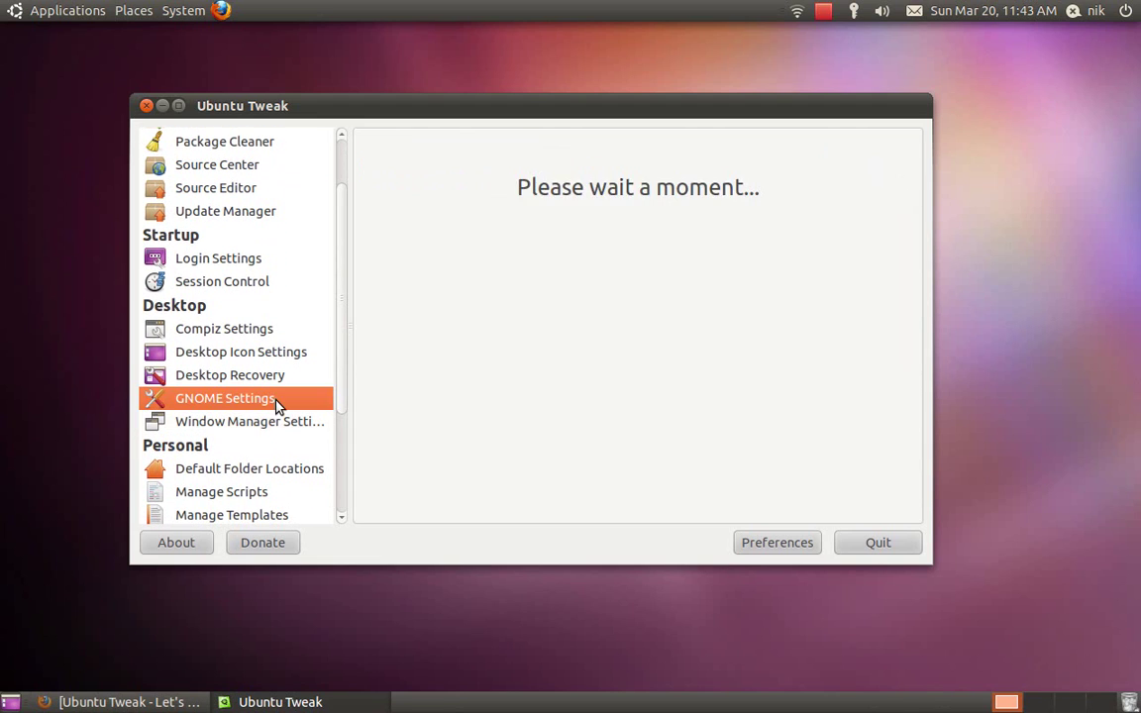
{"action": "left_click", "coordinate": [188, 11]}
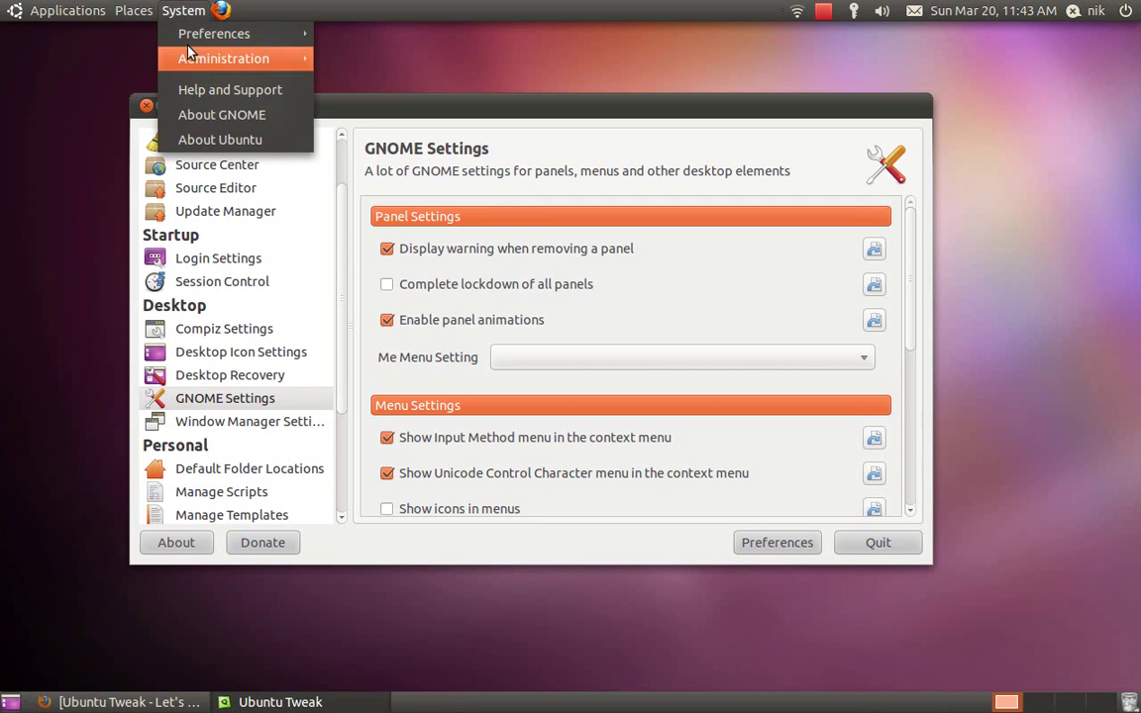
{"action": "left_click", "coordinate": [103, 170]}
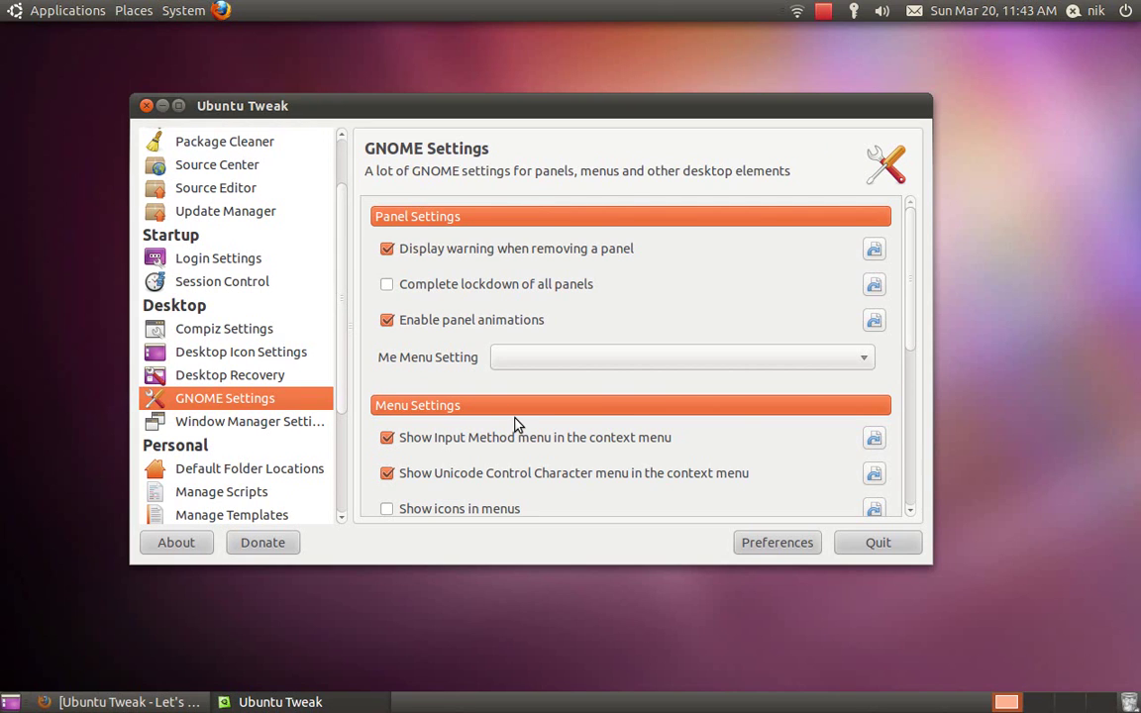
- Tick 'Show icons in menus' and 'Show icons on buttons', confirming icons in the System menu
{"action": "scroll", "coordinate": [515, 424], "scroll_direction": "down", "scroll_amount": 3}
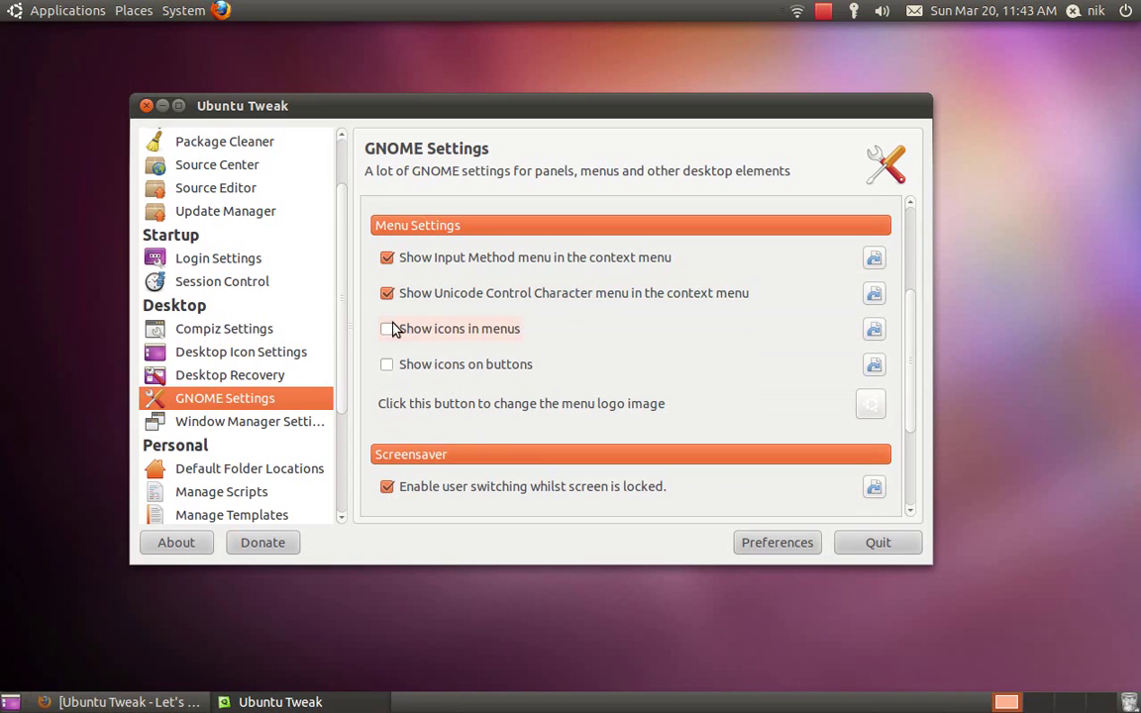
{"action": "left_click", "coordinate": [389, 329]}
{"action": "left_click", "coordinate": [388, 365]}
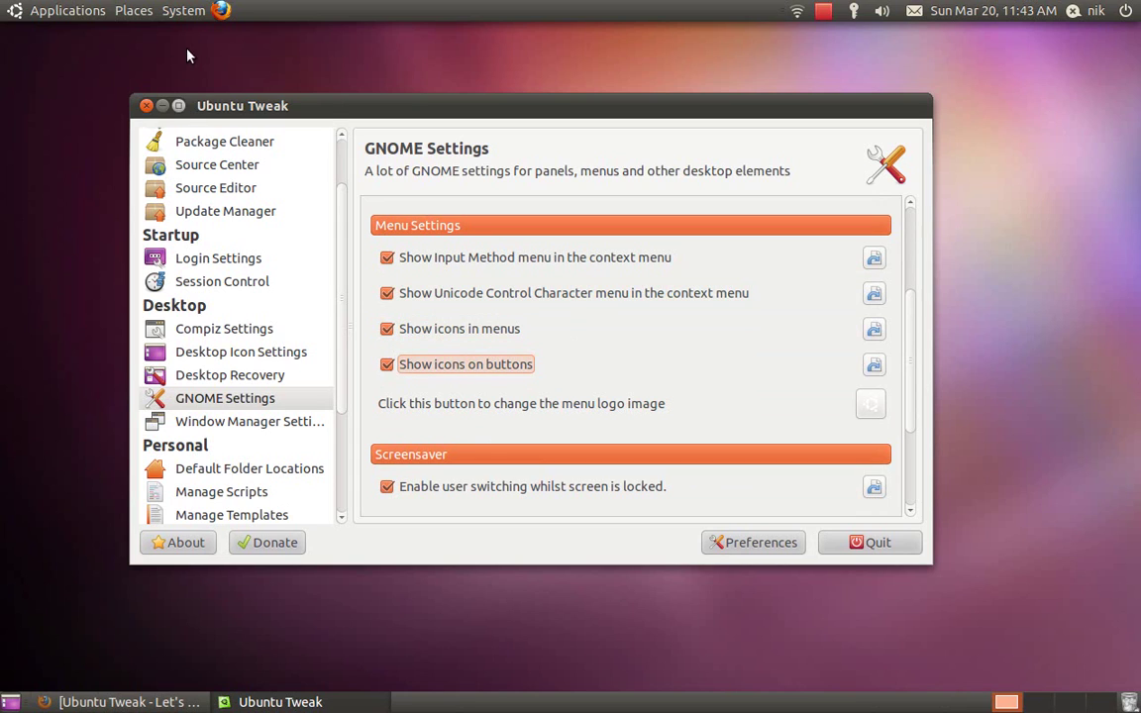
{"action": "left_click", "coordinate": [183, 10]}
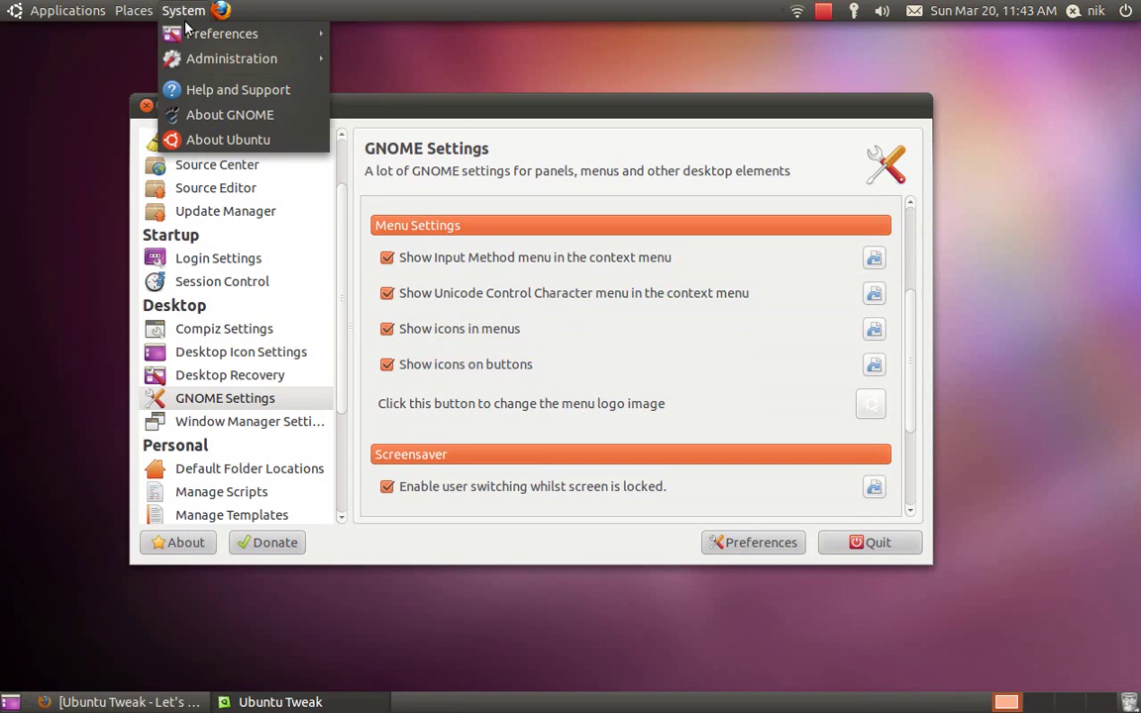
{"action": "left_click", "coordinate": [85, 250]}
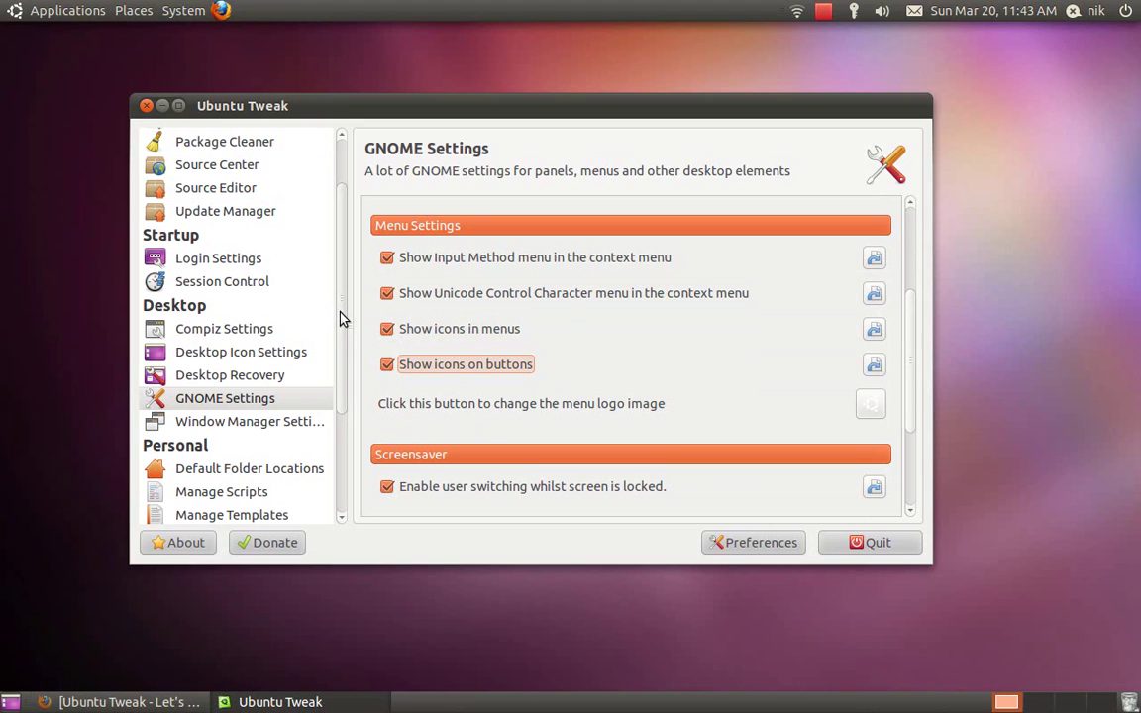
{"action": "left_click_drag", "start_coordinate": [342, 321], "coordinate": [346, 423]}
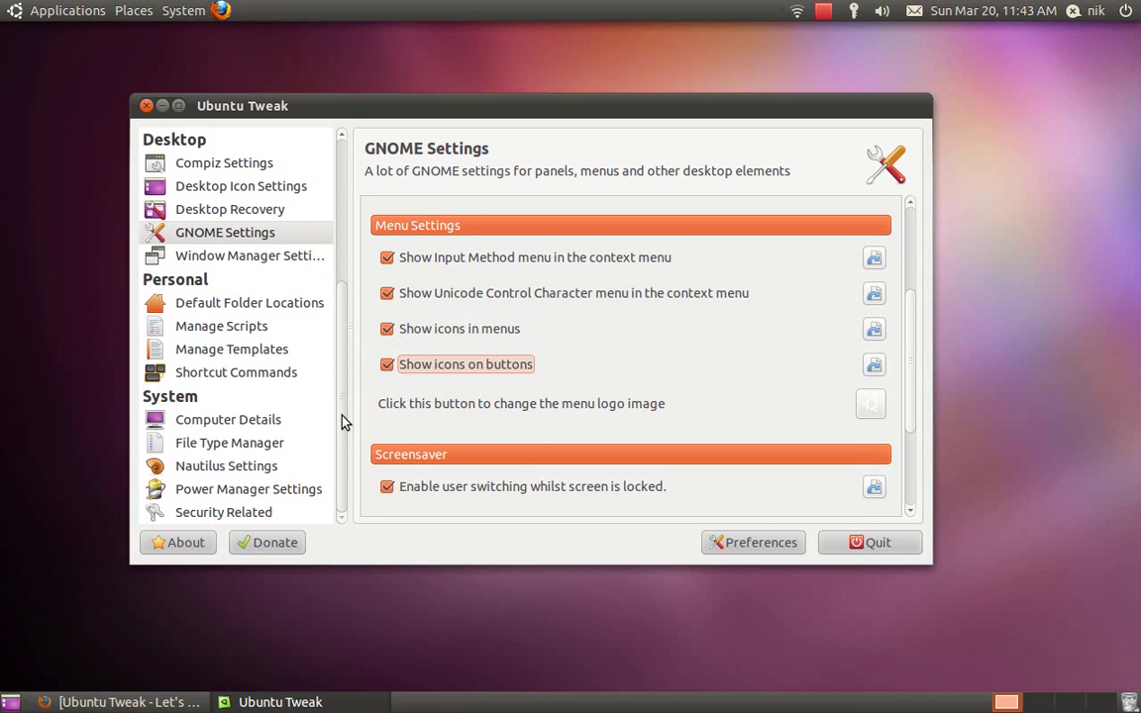
{"action": "left_click", "coordinate": [265, 473]}
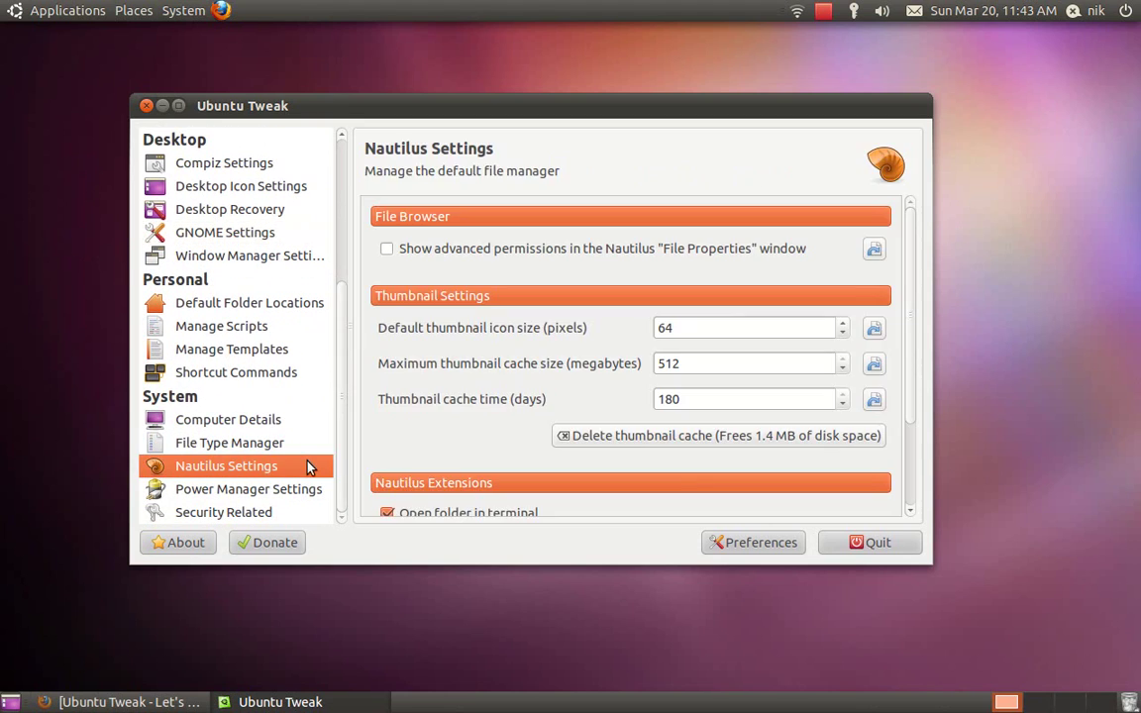
{"action": "scroll", "coordinate": [475, 424], "scroll_direction": "down", "scroll_amount": 3}
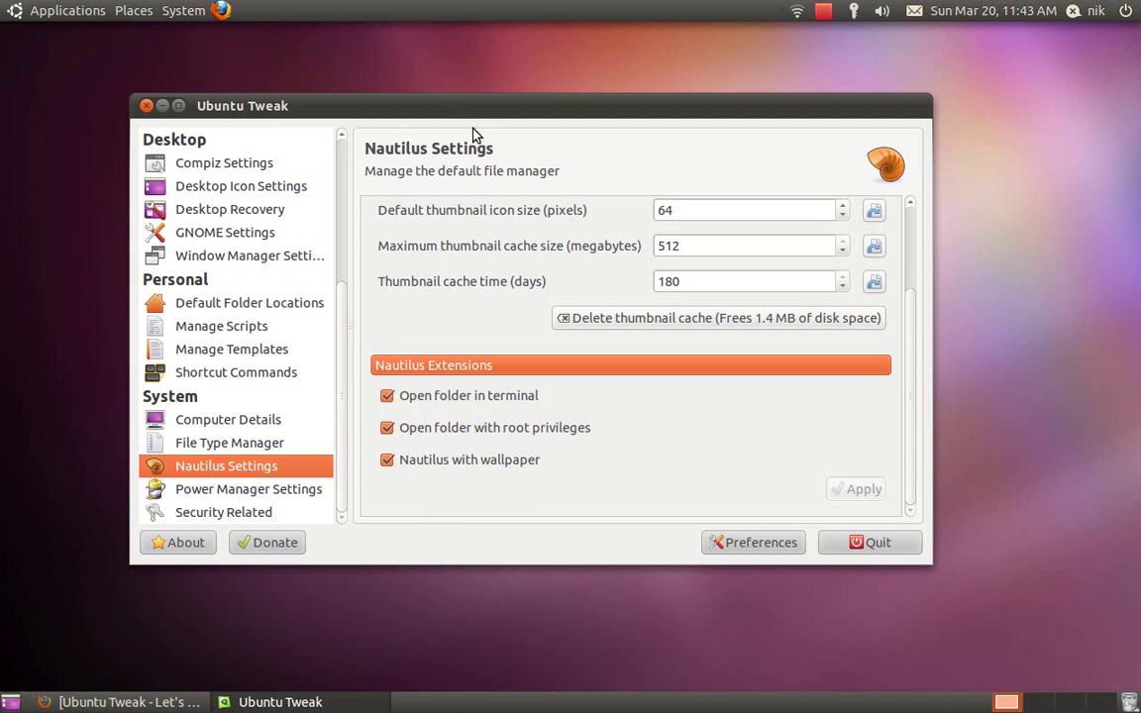
{"action": "left_click_drag", "start_coordinate": [481, 117], "coordinate": [546, 65]}
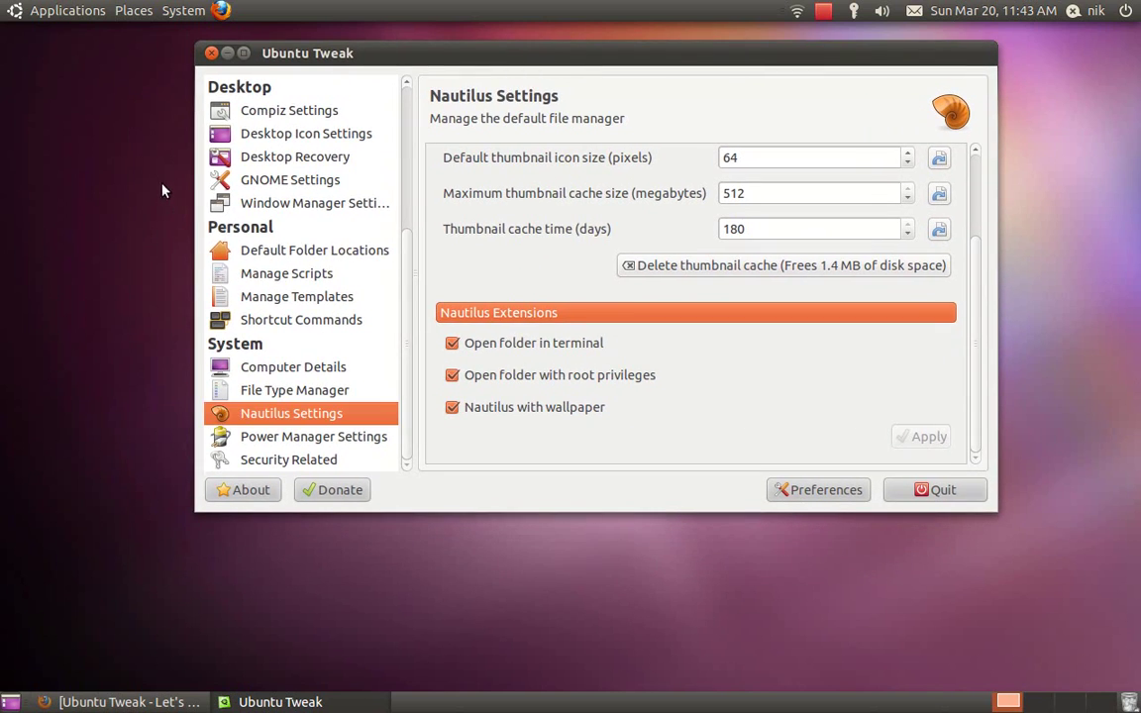
{"action": "right_click", "coordinate": [89, 194]}
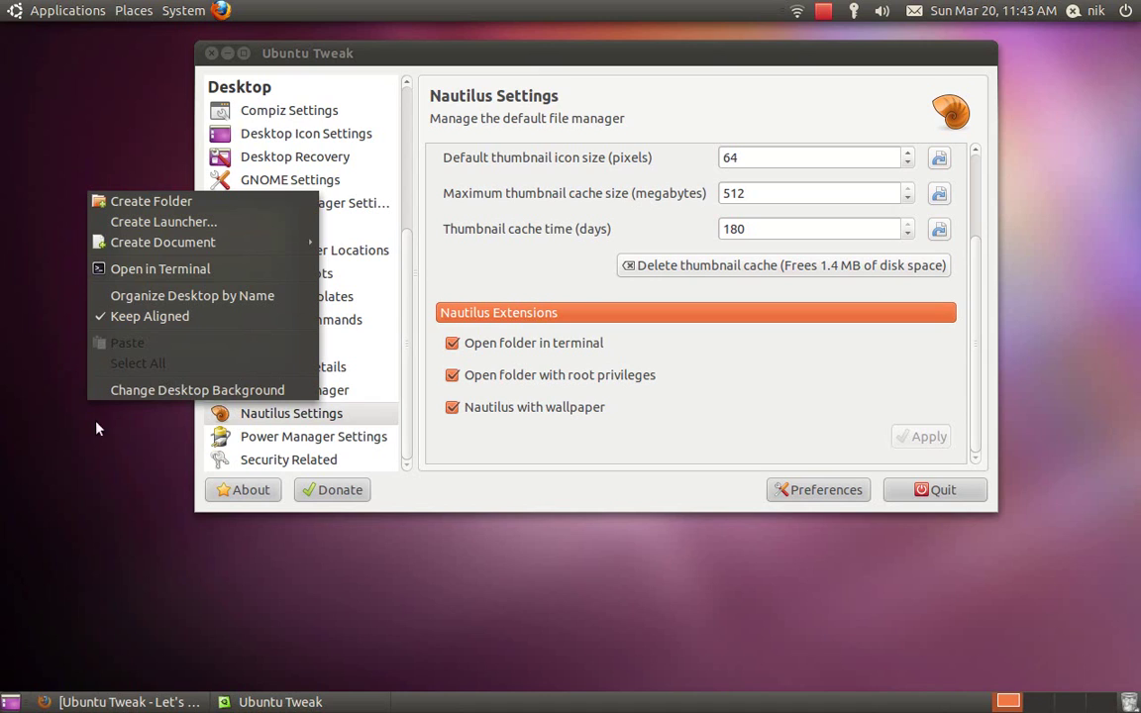
{"action": "left_click", "coordinate": [127, 466]}
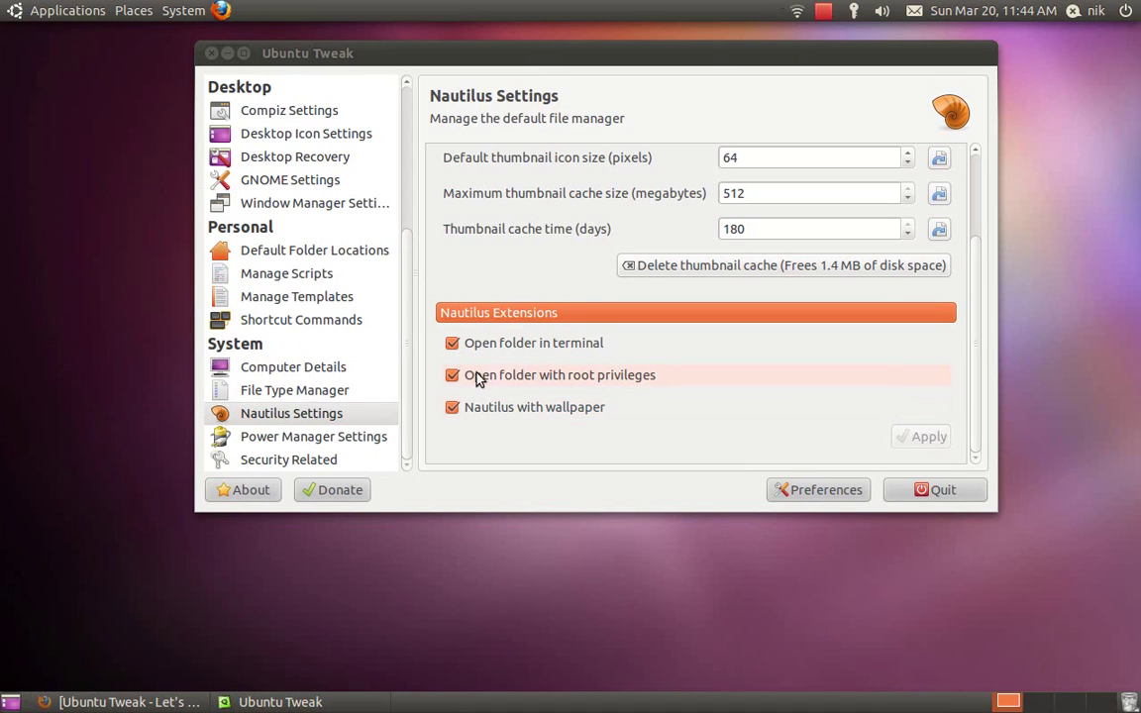
{"action": "left_click", "coordinate": [411, 327]}
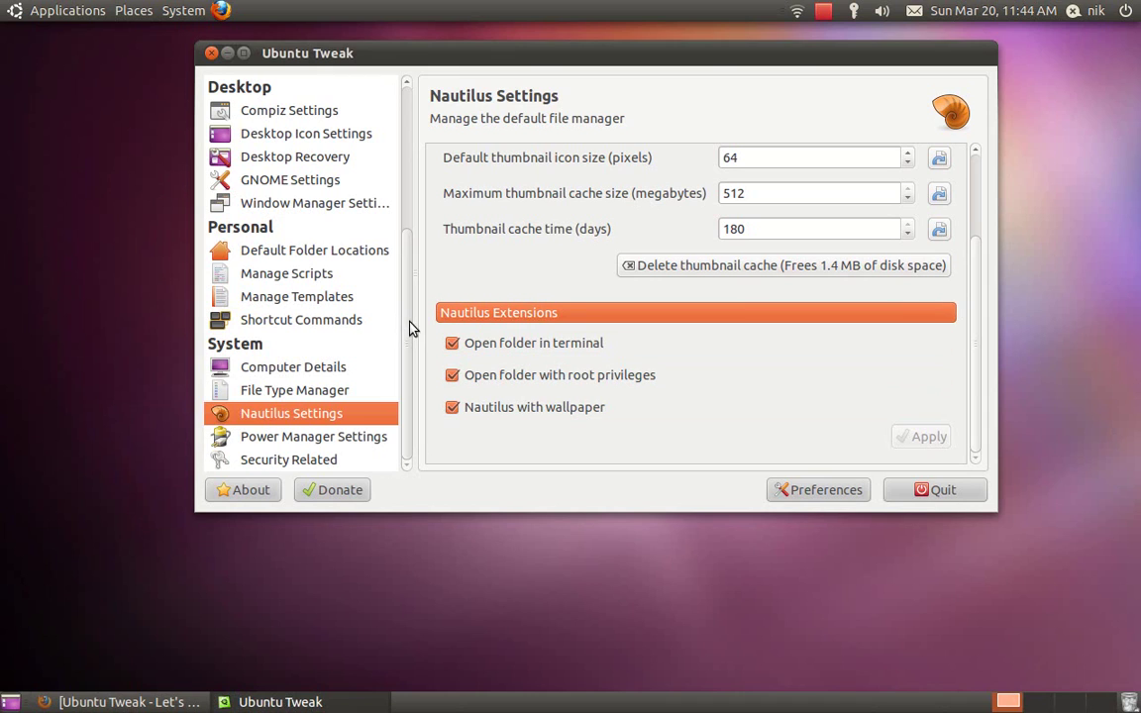
- Unlock Security Related and tick 'Fix the appearance of themes when granted root privileges'
{"action": "left_click", "coordinate": [332, 462]}
{"action": "scroll", "coordinate": [489, 392], "scroll_direction": "down", "scroll_amount": 1}
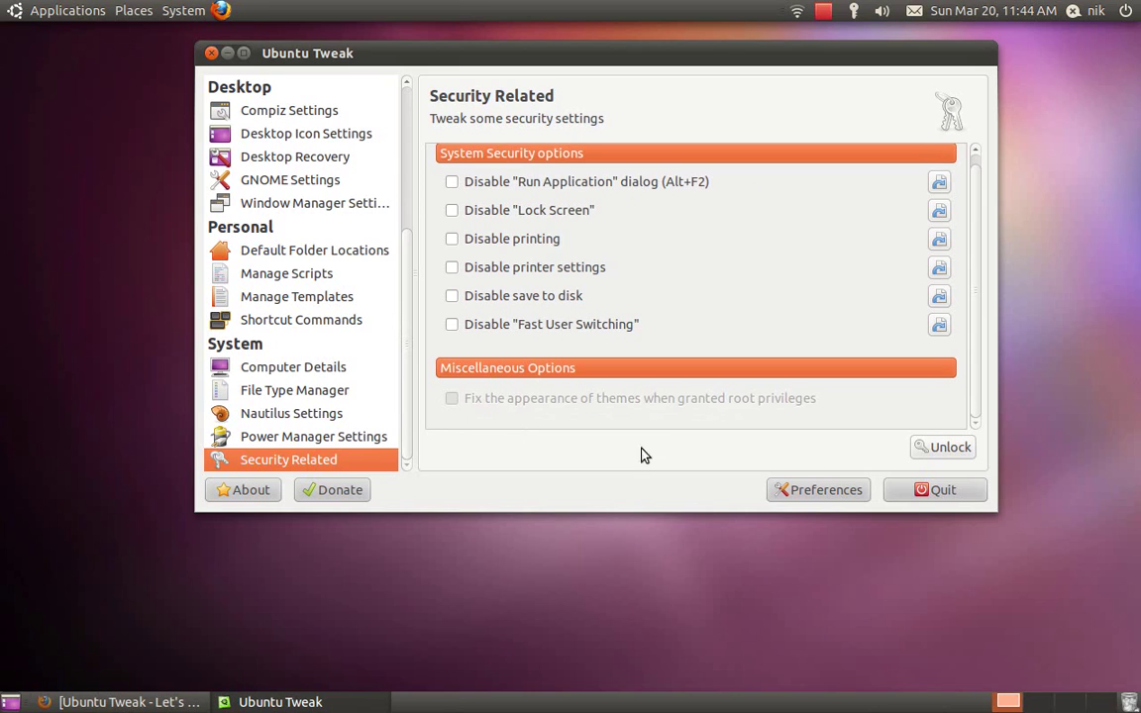
{"action": "left_click", "coordinate": [953, 451]}
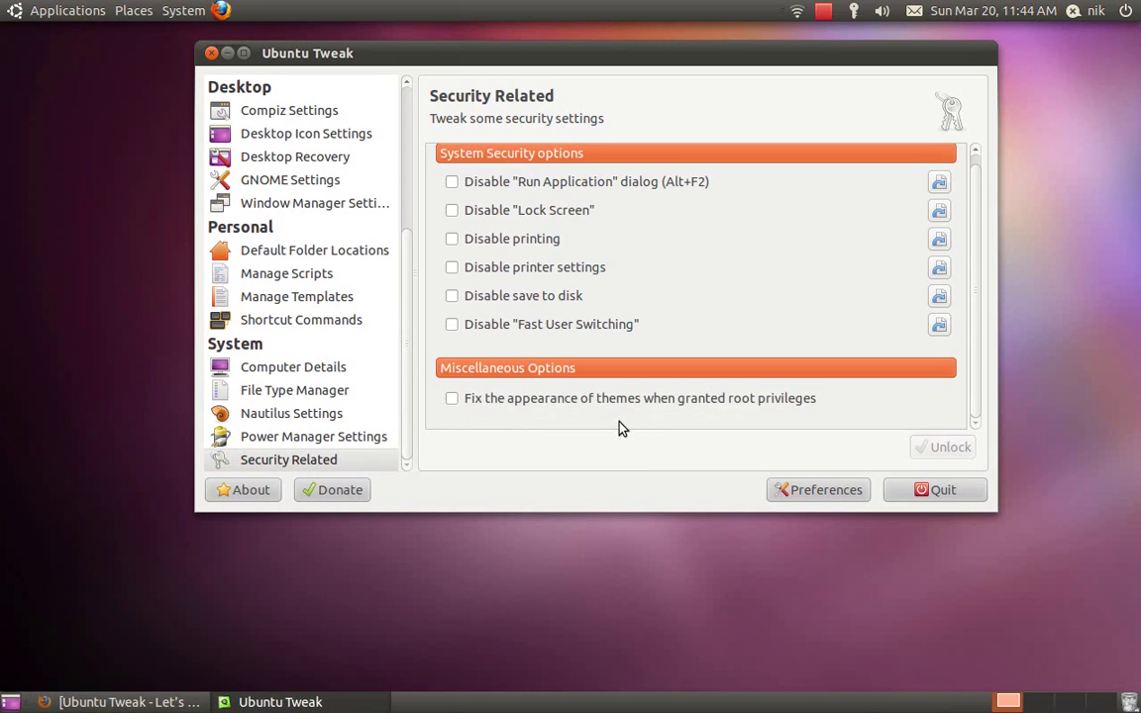
{"action": "left_click", "coordinate": [458, 402]}
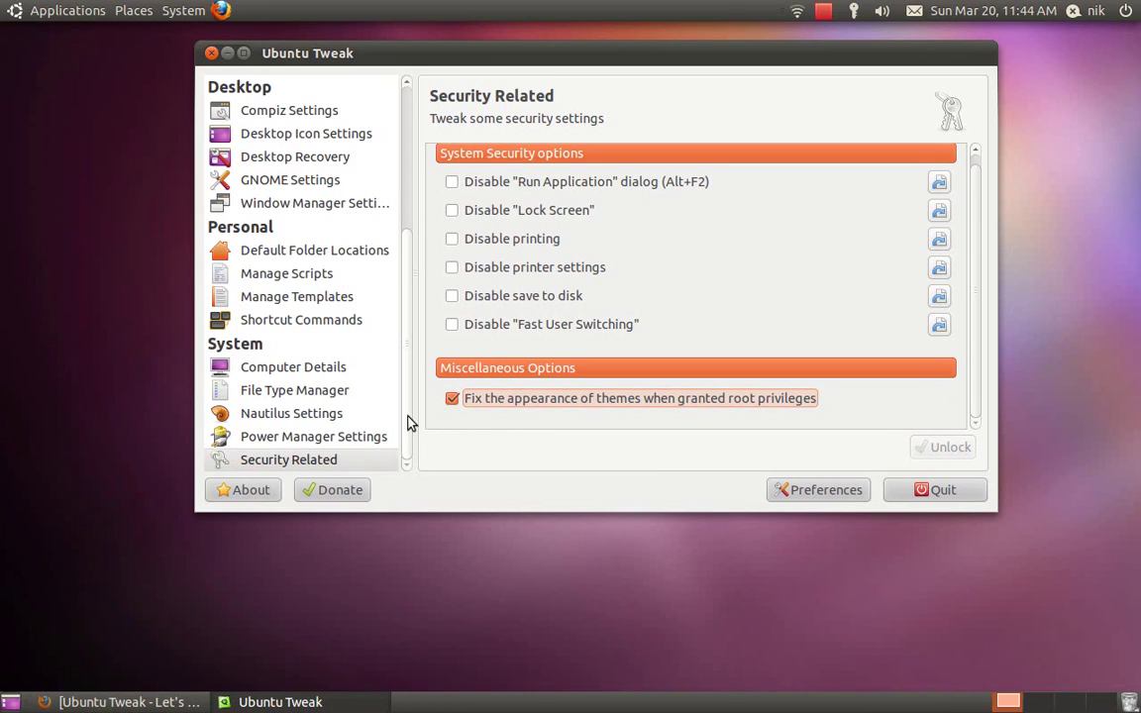
{"action": "left_click_drag", "start_coordinate": [409, 423], "coordinate": [409, 243]}
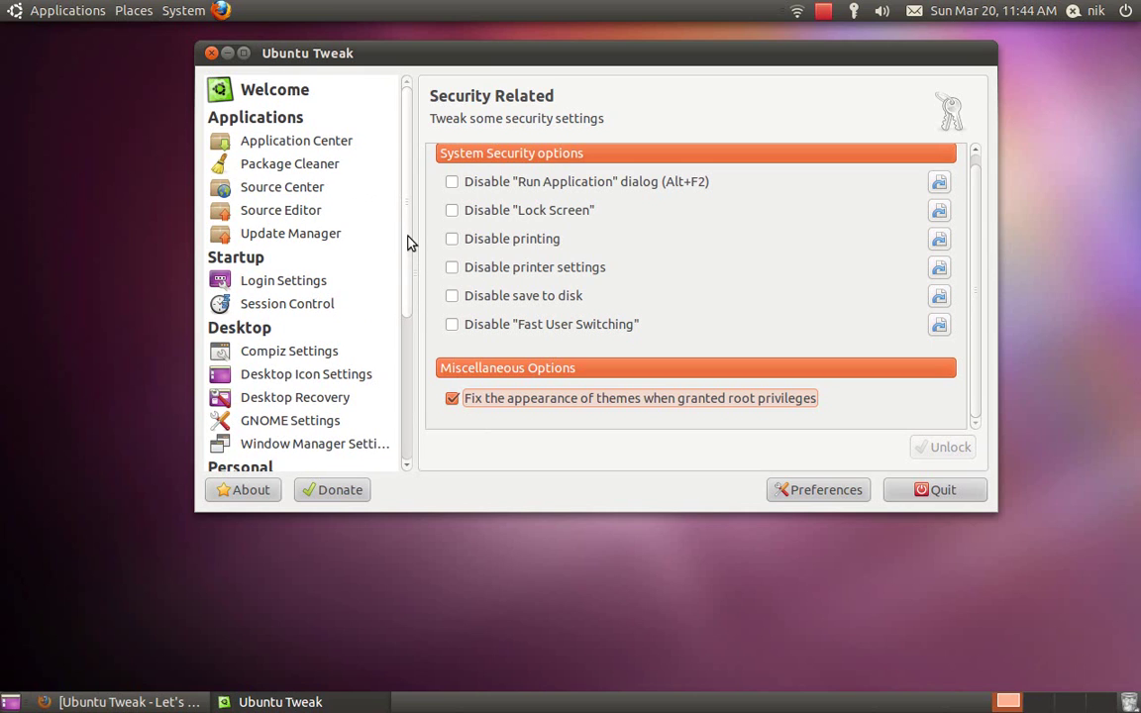
{"action": "mouse_move", "coordinate": [409, 244]}
{"action": "left_mouse_down"}
{"action": "mouse_move", "coordinate": [407, 389]}
{"action": "mouse_move", "coordinate": [395, 289]}
{"action": "mouse_move", "coordinate": [414, 244]}
{"action": "left_mouse_up"}
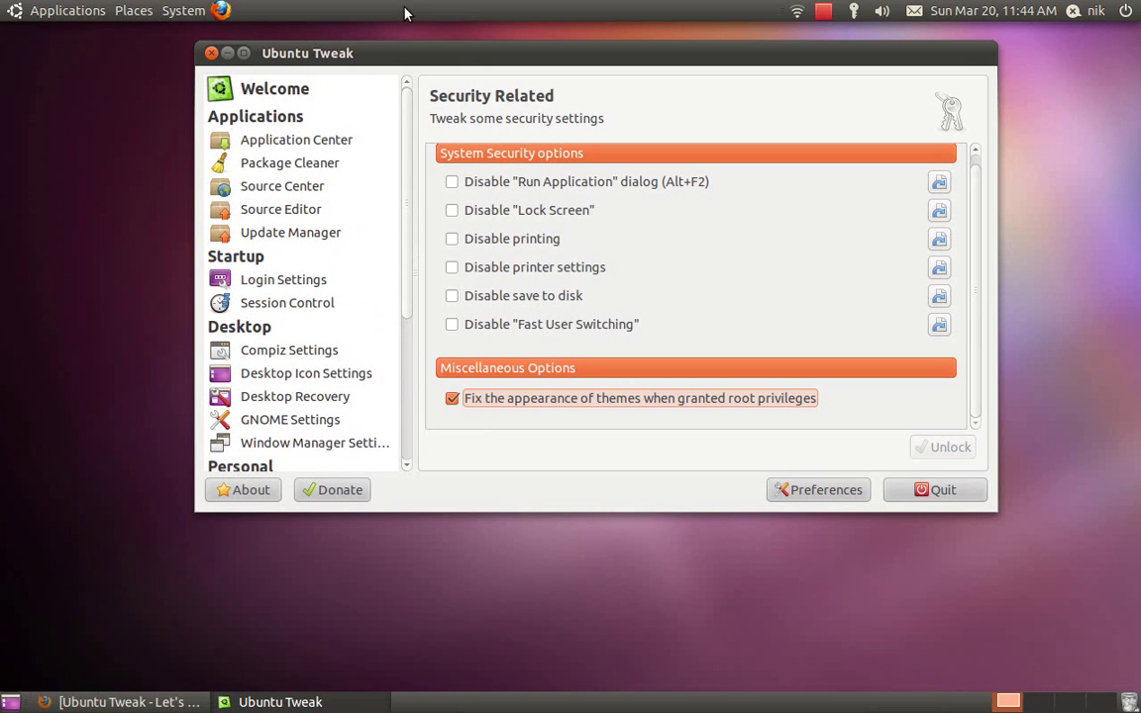
- Move the window, browse and close the Applications menu, then quit Ubuntu Tweak
{"action": "left_click_drag", "start_coordinate": [401, 53], "coordinate": [337, 74]}
{"action": "left_click", "coordinate": [56, 7]}
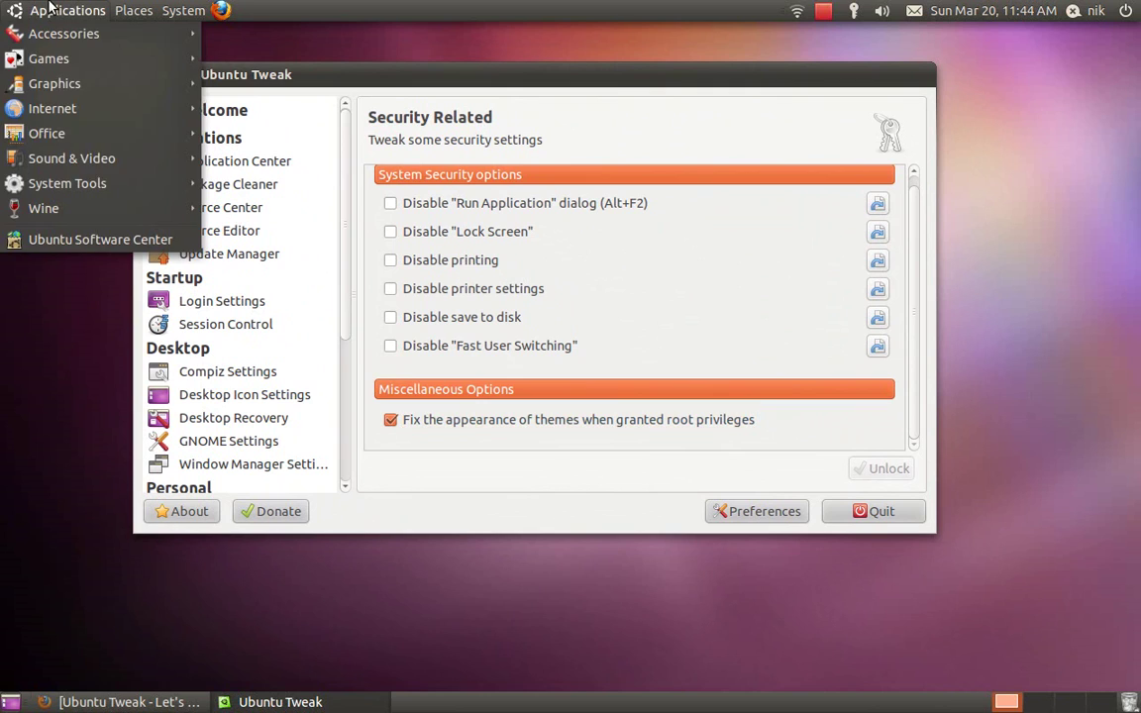
{"action": "mouse_move", "coordinate": [71, 181]}
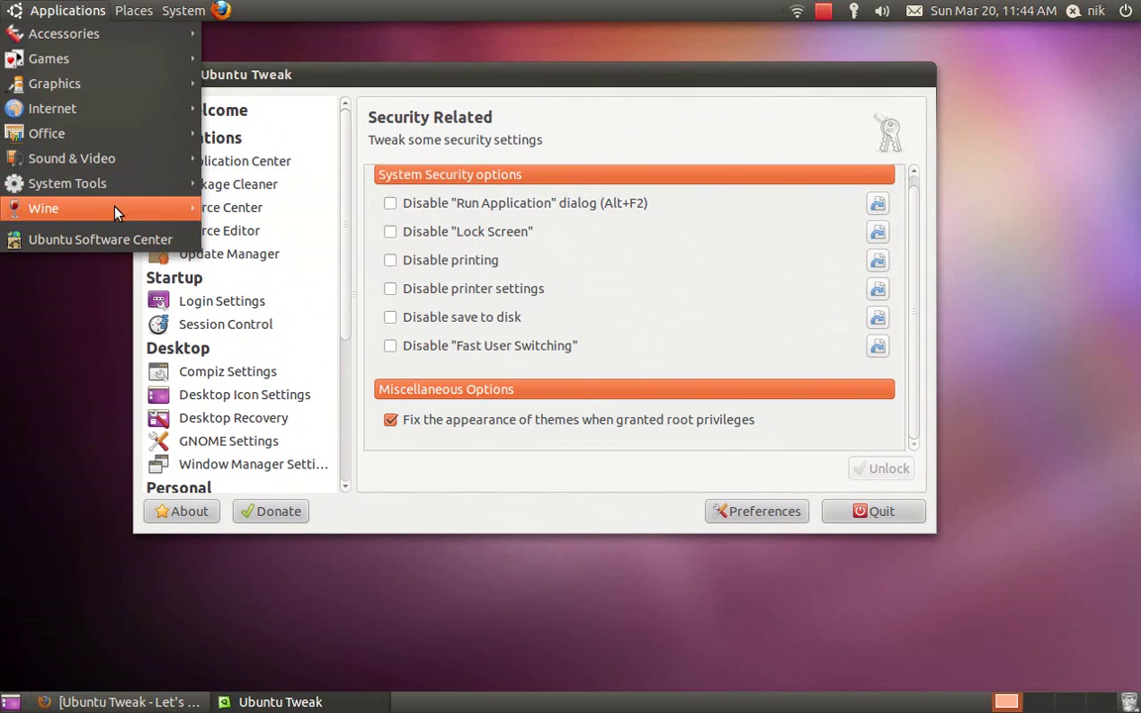
{"action": "mouse_move", "coordinate": [76, 131]}
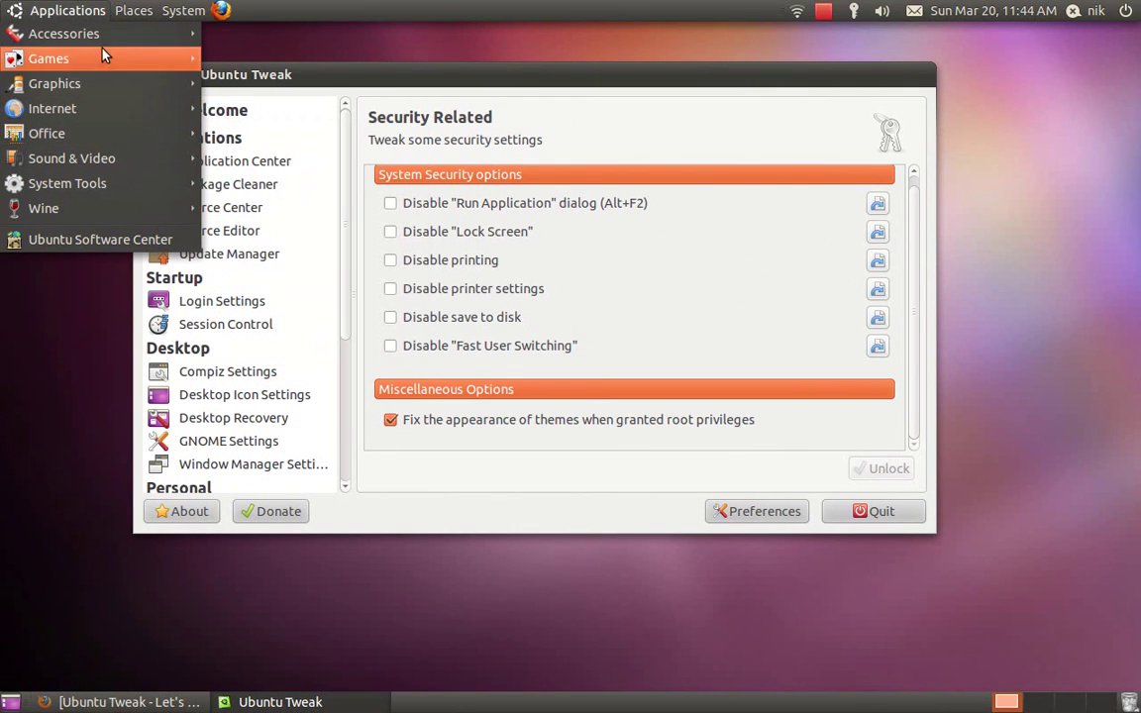
{"action": "left_click", "coordinate": [246, 22]}
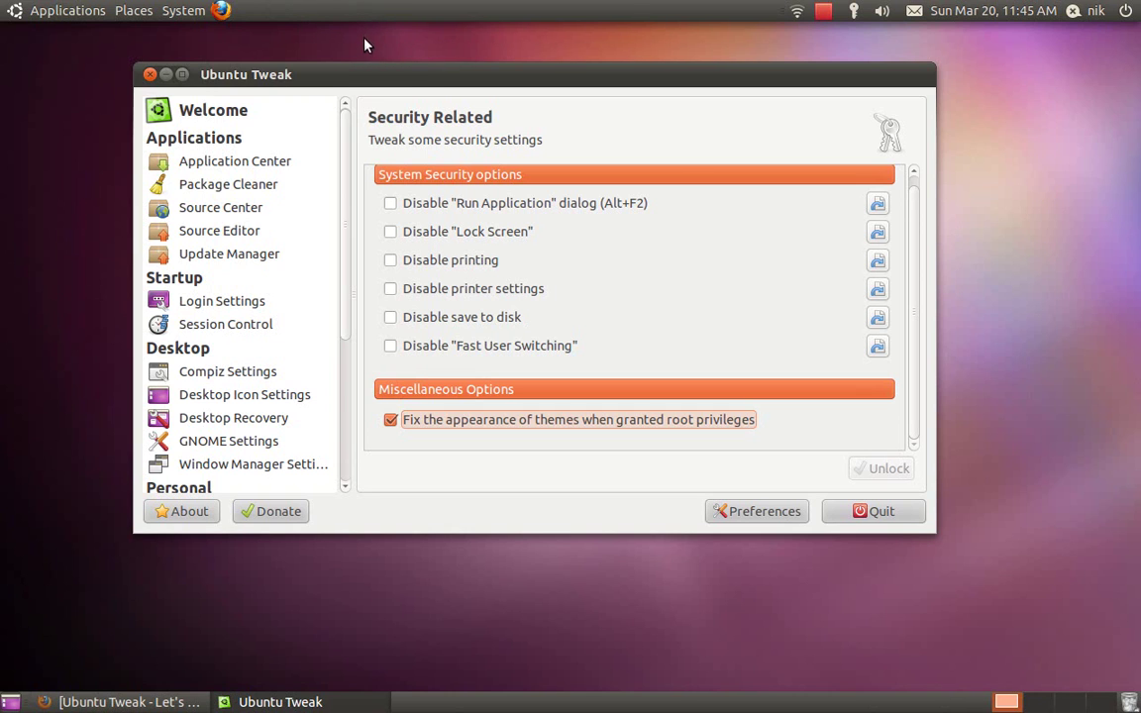
{"action": "left_click_drag", "start_coordinate": [391, 76], "coordinate": [425, 96]}
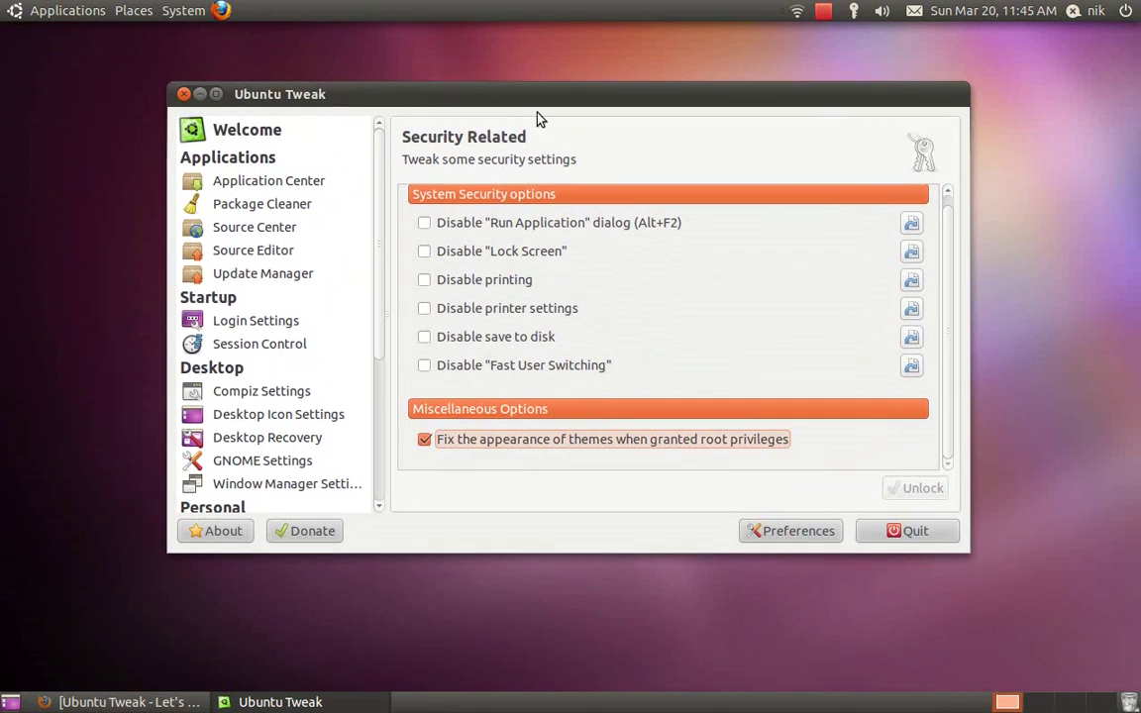
{"action": "left_click", "coordinate": [896, 532]}
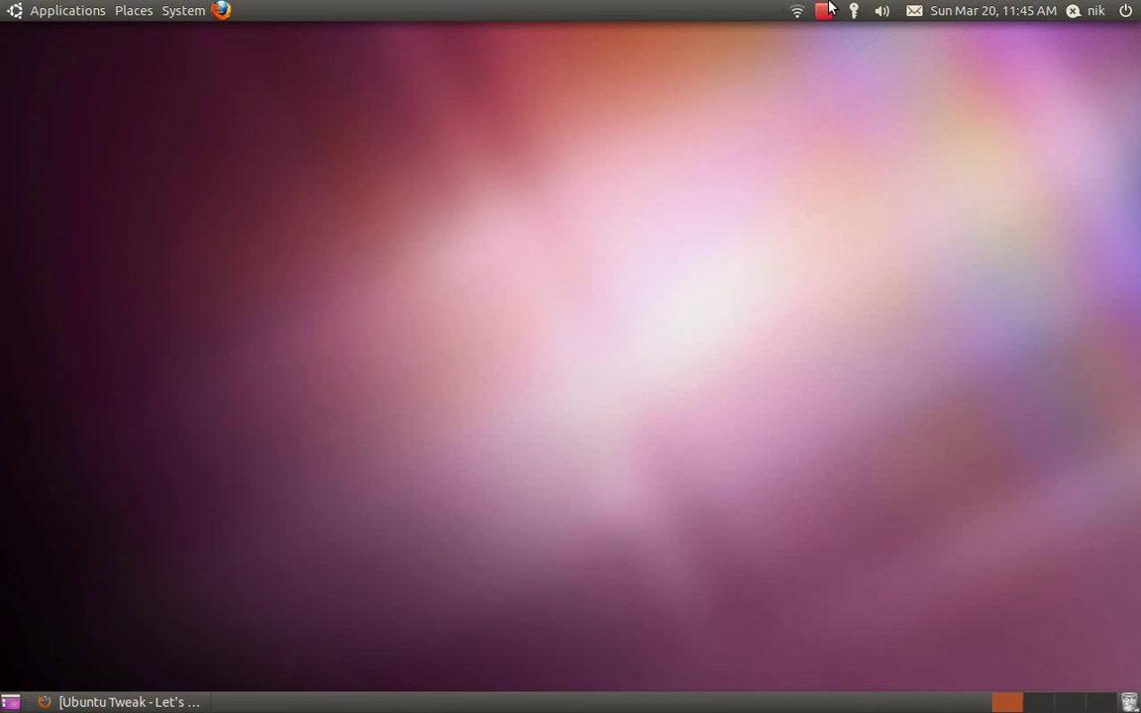